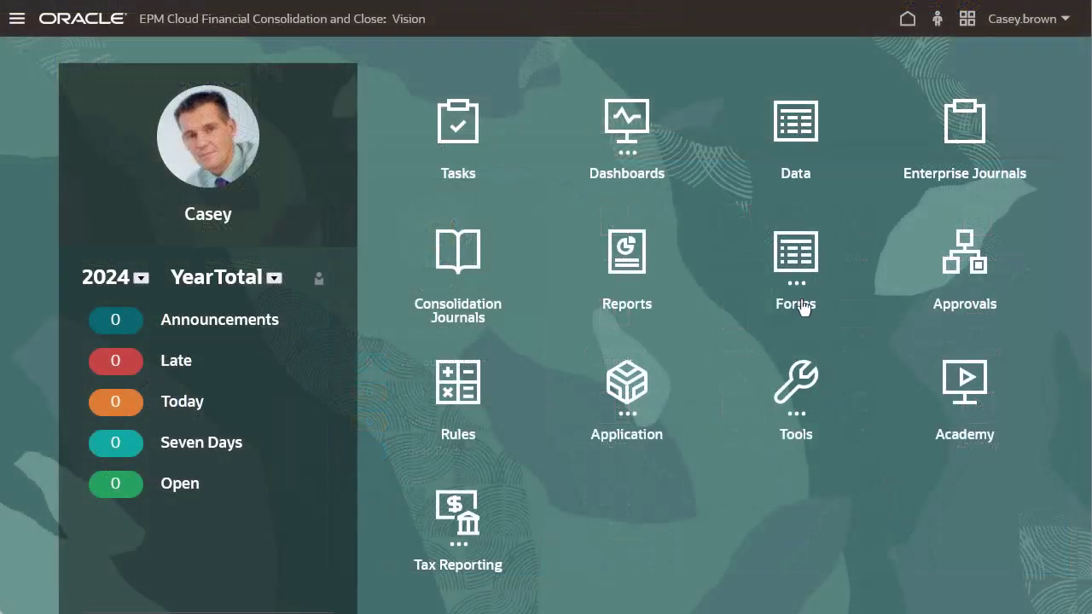
# - Browse the home page: open the Forms cluster's Cash Flow form, then Tools and Tax Reporting
pyautogui.click(795, 268)
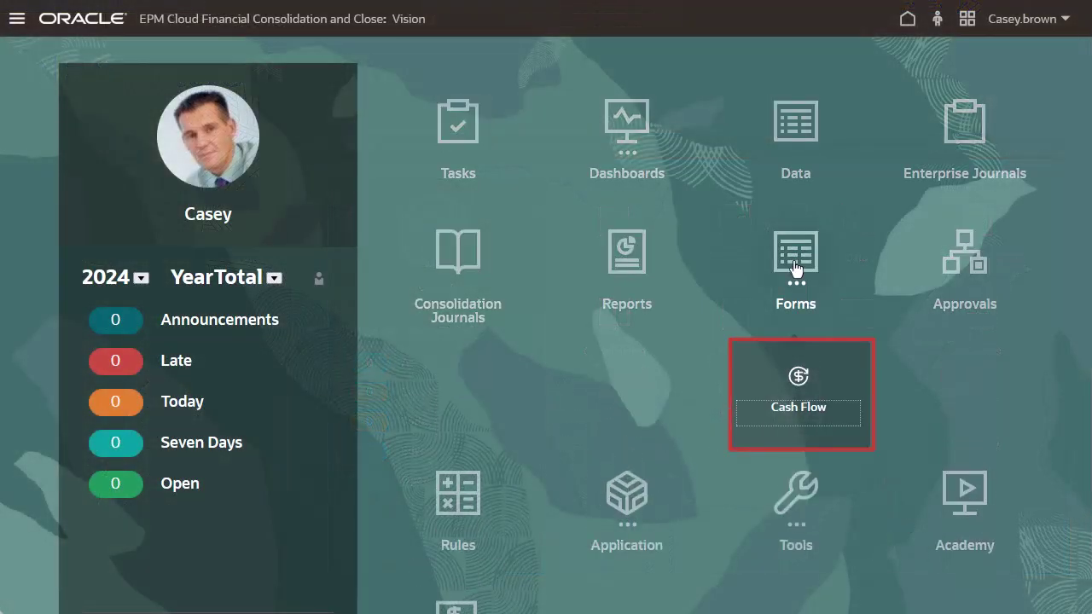
pyautogui.click(798, 390)
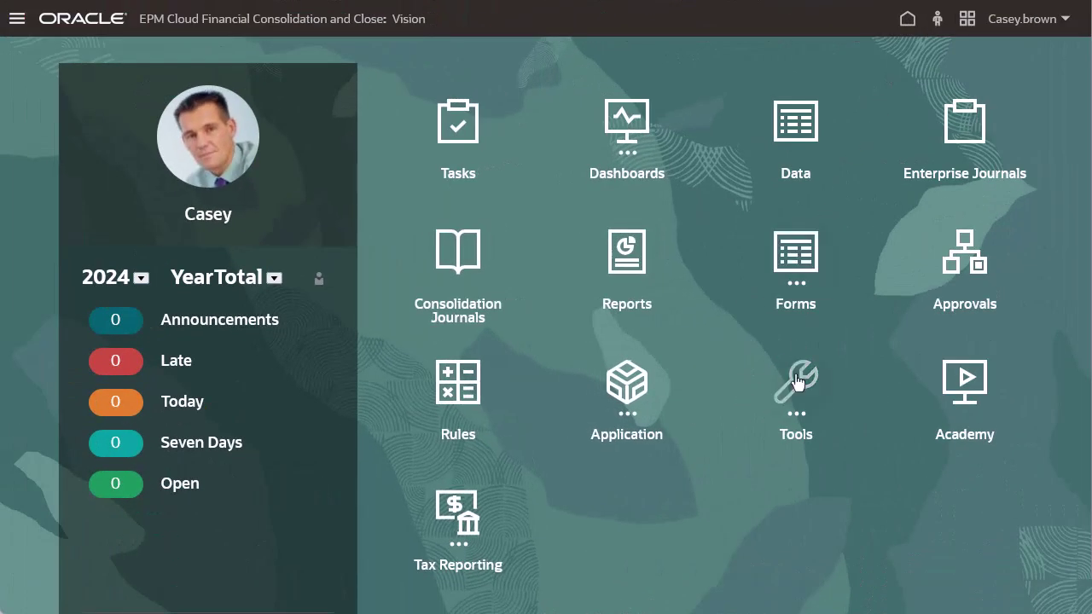
pyautogui.click(798, 382)
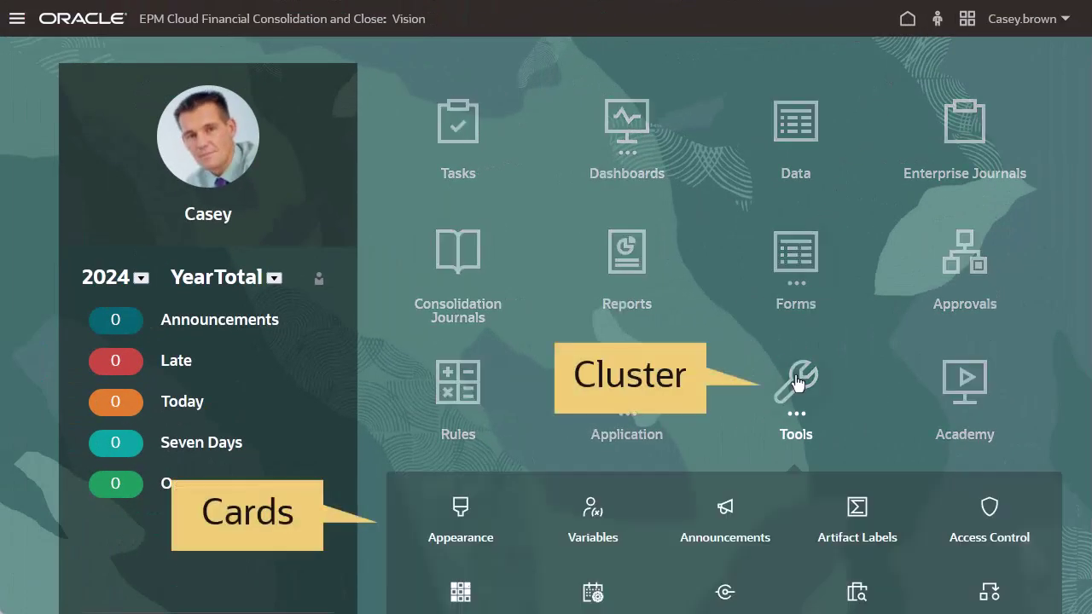
pyautogui.click(797, 382)
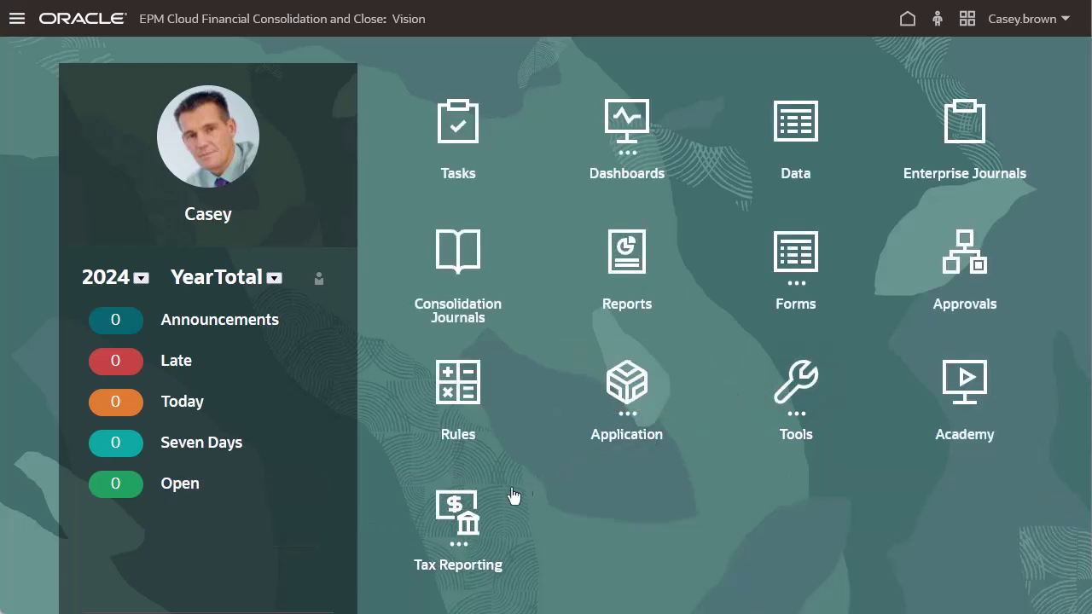
pyautogui.click(467, 510)
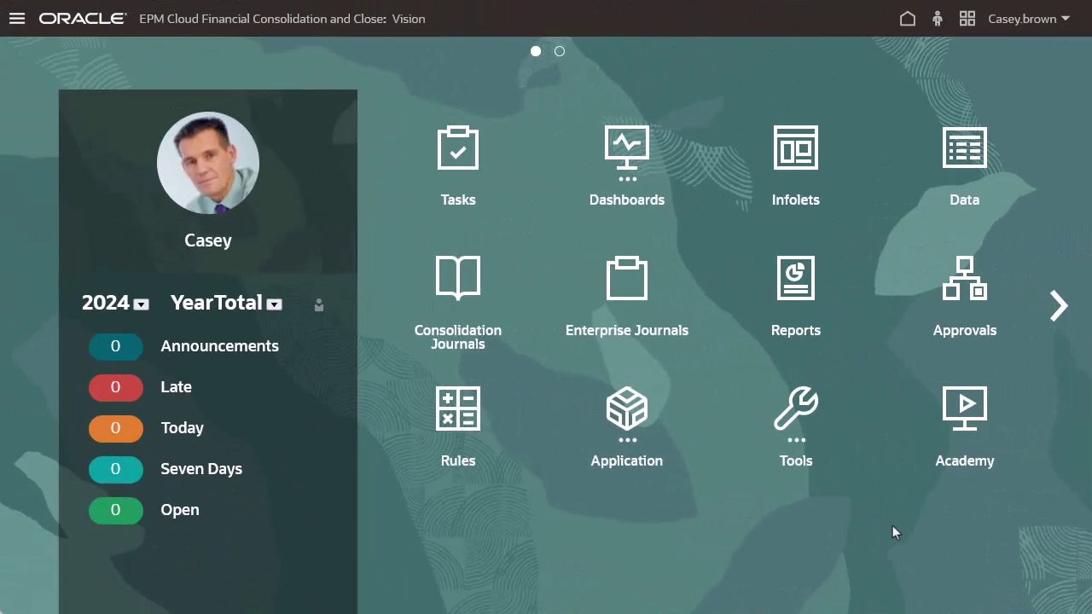
# - Copy the Default navigation flow as a new flow named Managers
pyautogui.click(799, 416)
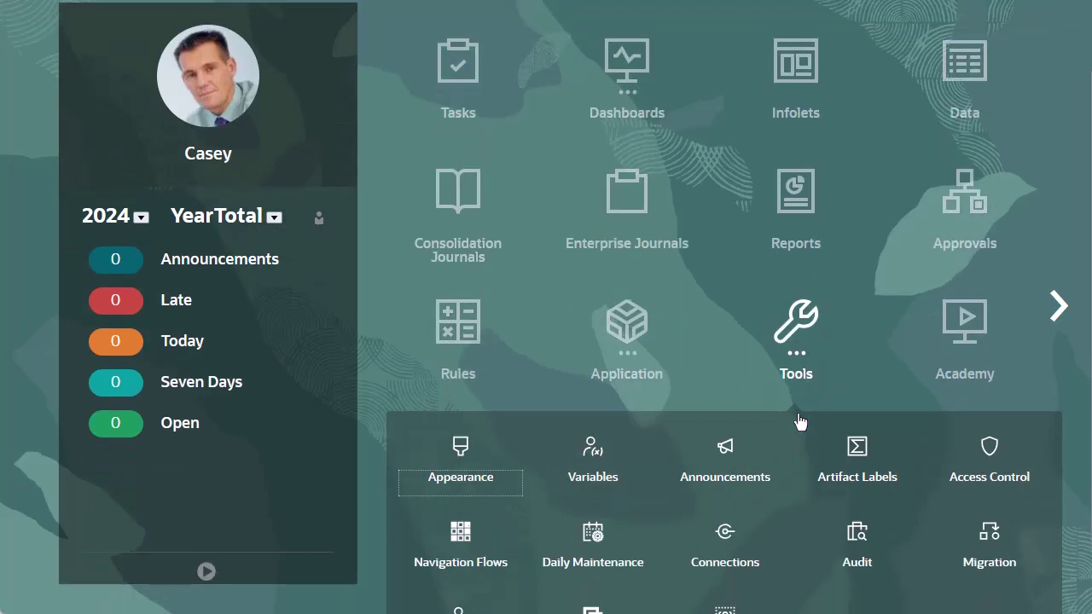
pyautogui.click(461, 535)
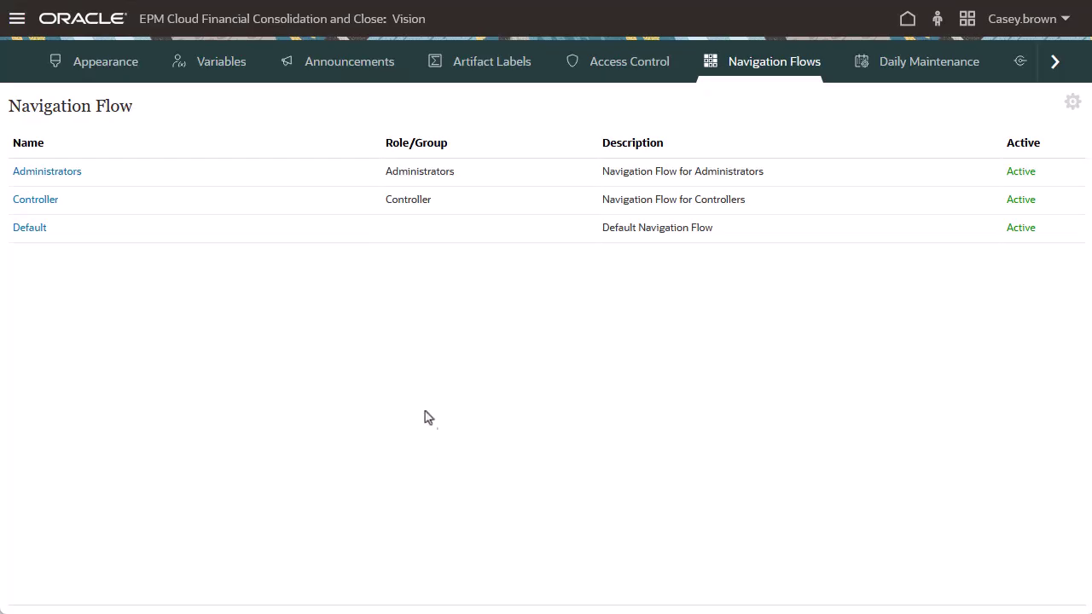
pyautogui.click(378, 233)
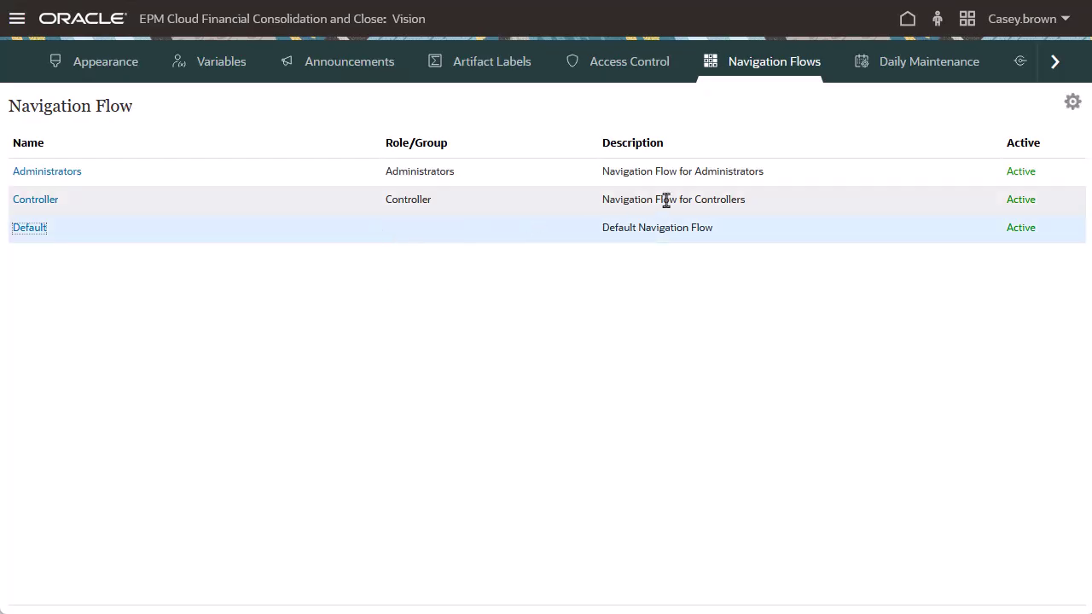
pyautogui.click(1072, 102)
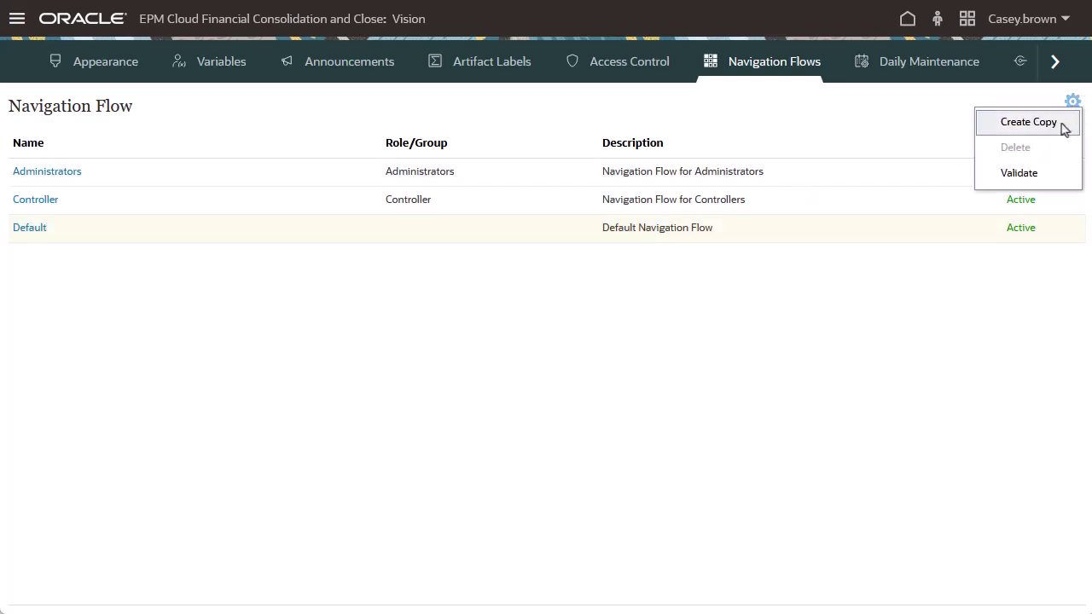
pyautogui.click(1062, 123)
pyautogui.click(784, 182)
pyautogui.write('Managers')
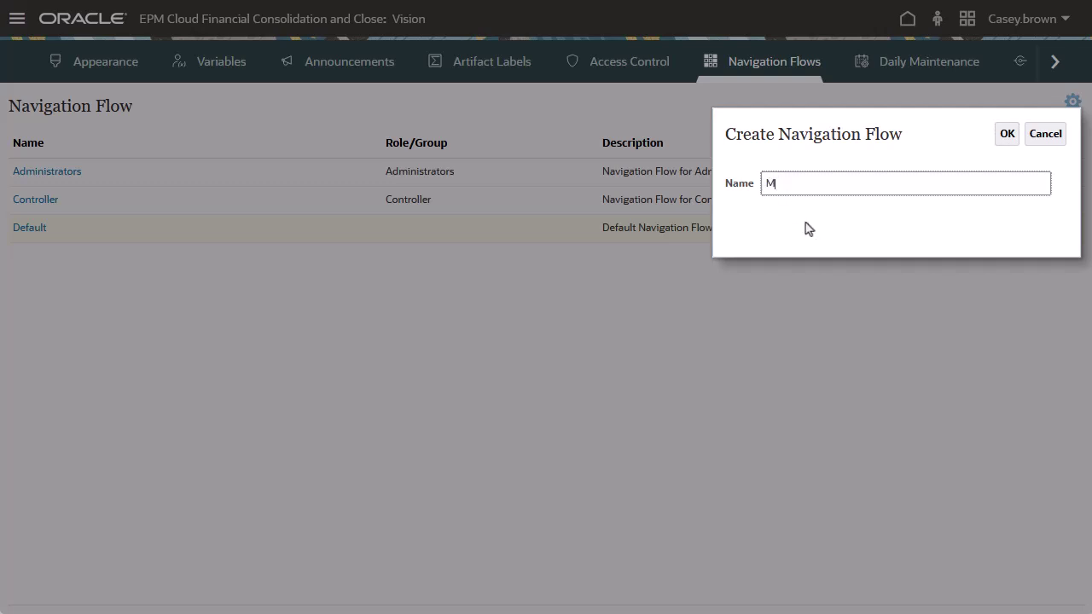
pyautogui.click(1006, 134)
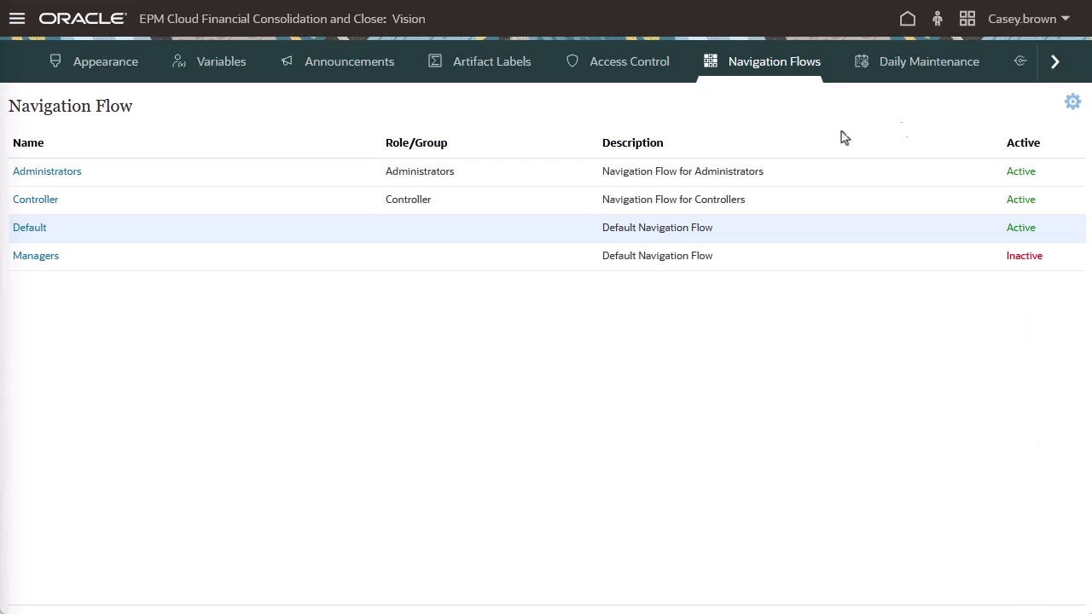
# - Change the Managers flow's description to 'Navigation Flow for Managers'
pyautogui.click(41, 258)
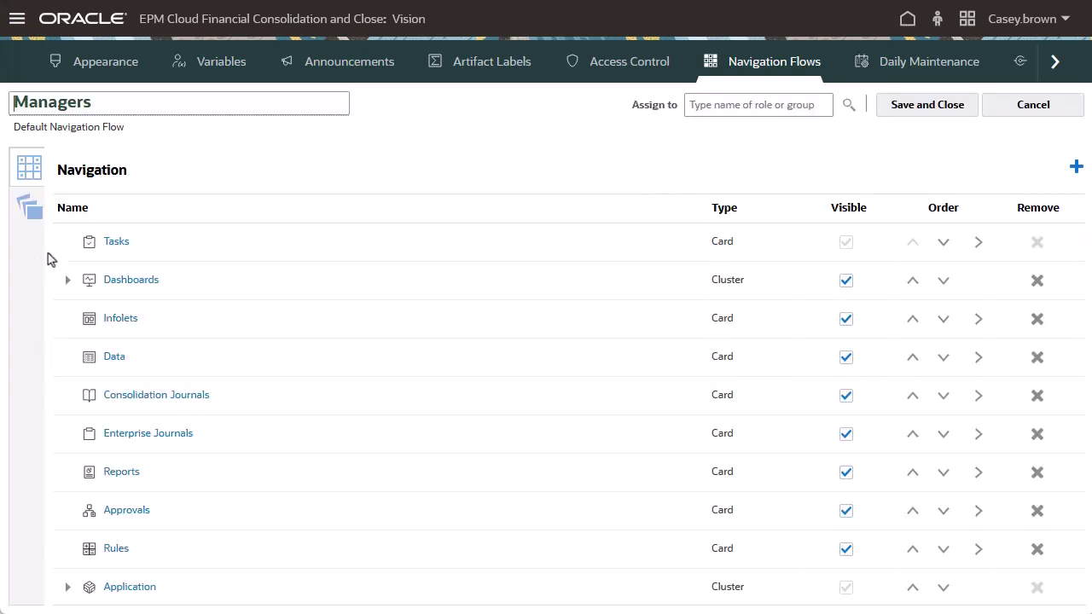
pyautogui.click(89, 128)
pyautogui.click(50, 128)
pyautogui.press('BackSpace')
pyautogui.press('BackSpace')
pyautogui.press('BackSpace')
pyautogui.press('BackSpace')
pyautogui.press('BackSpace')
pyautogui.press('BackSpace')
pyautogui.press('BackSpace')
pyautogui.press('BackSpace')
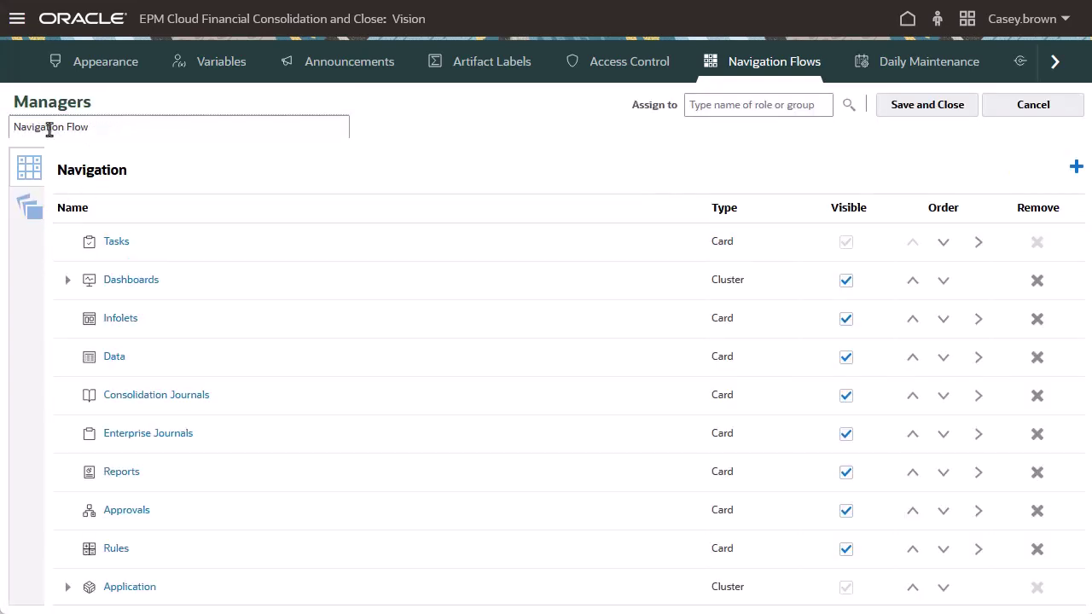
pyautogui.click(109, 128)
pyautogui.write('for Managers')
# - Assign the Managers flow to the Administrators group
pyautogui.click(847, 108)
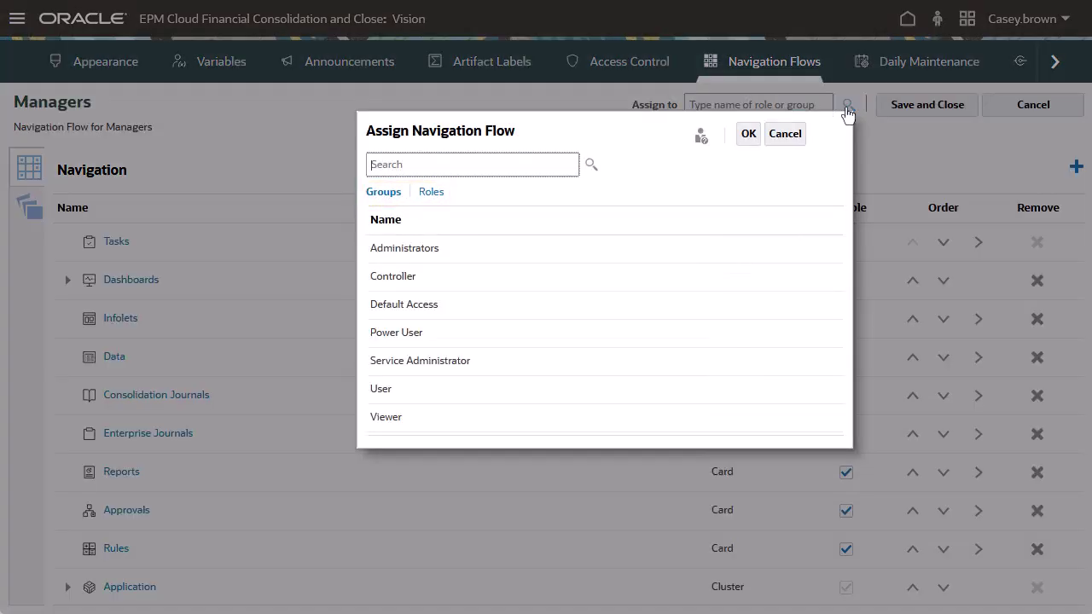
pyautogui.click(476, 256)
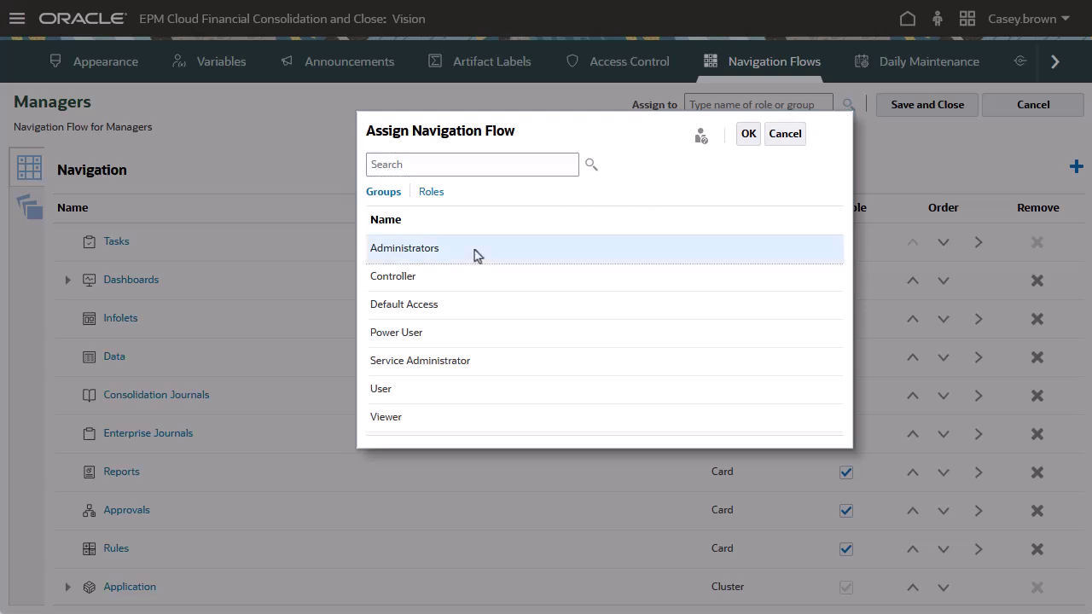
pyautogui.click(748, 135)
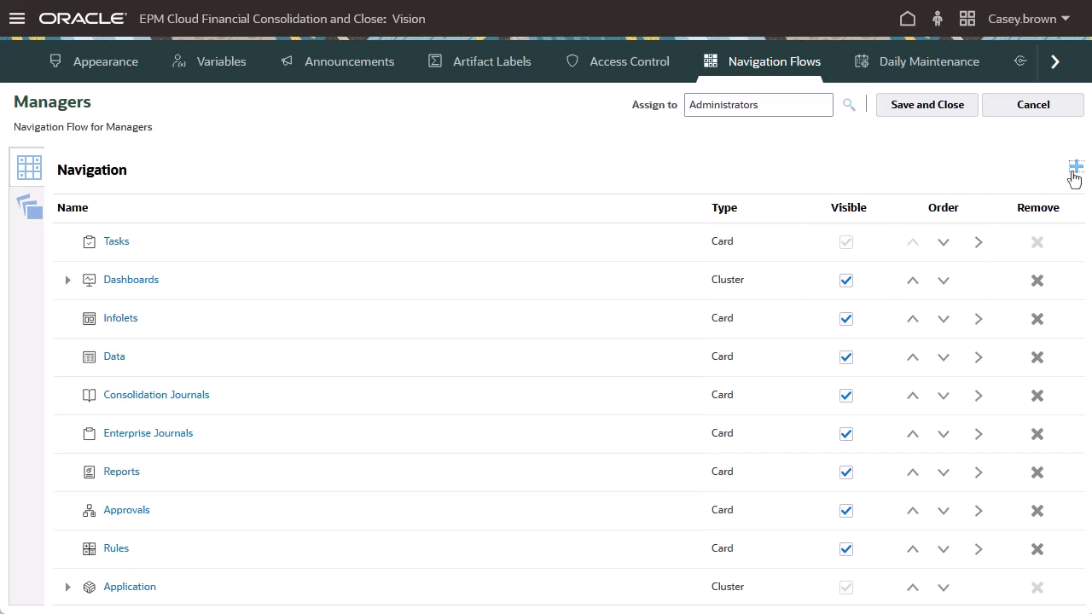
# - Hide the Infolets card in the Managers flow
pyautogui.click(1075, 168)
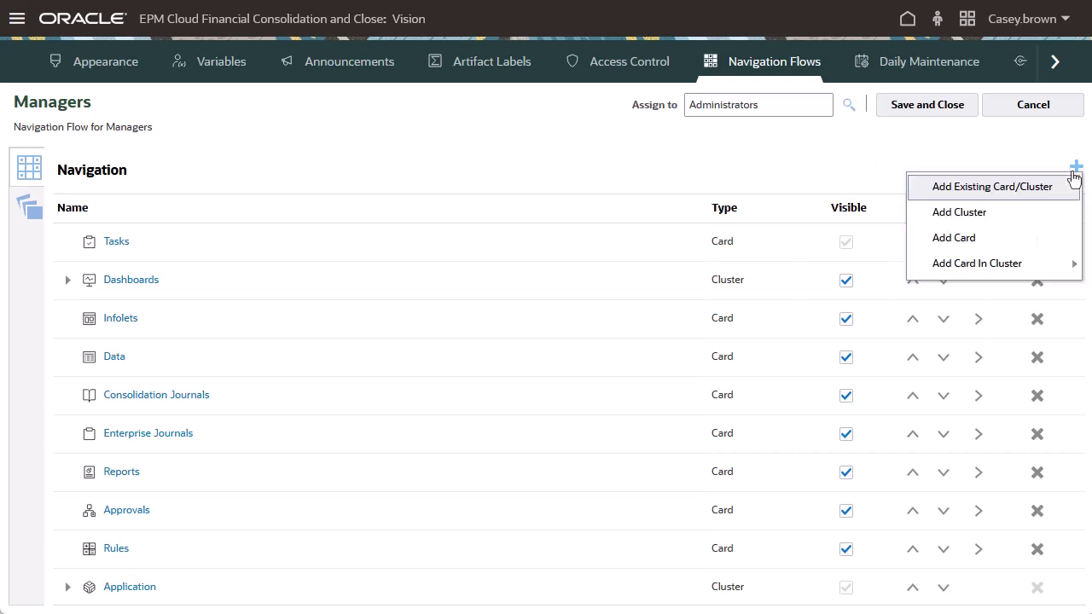
pyautogui.click(974, 155)
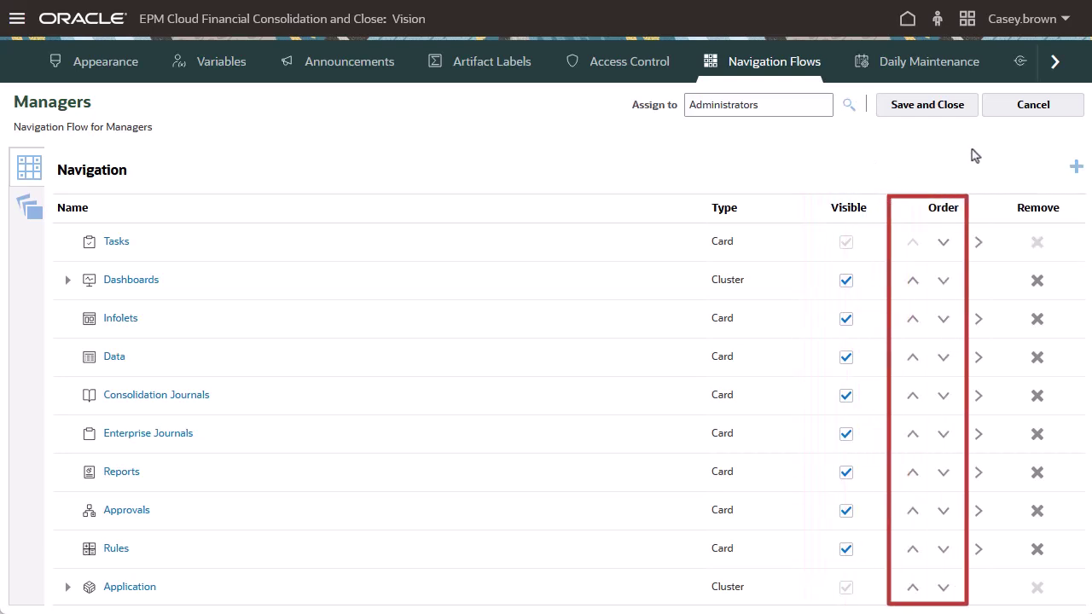
pyautogui.click(978, 319)
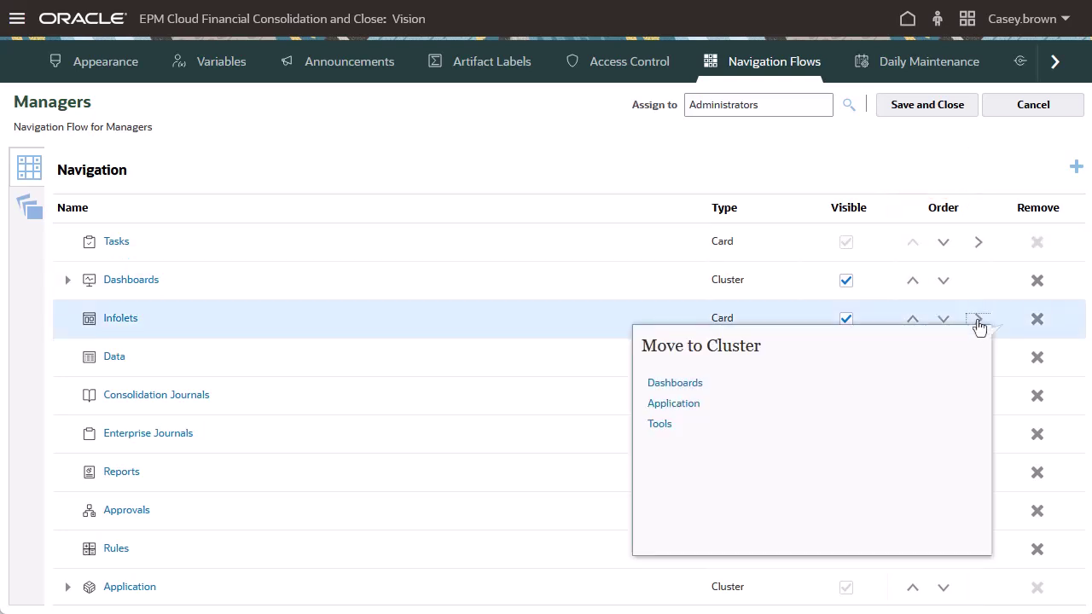
pyautogui.click(912, 171)
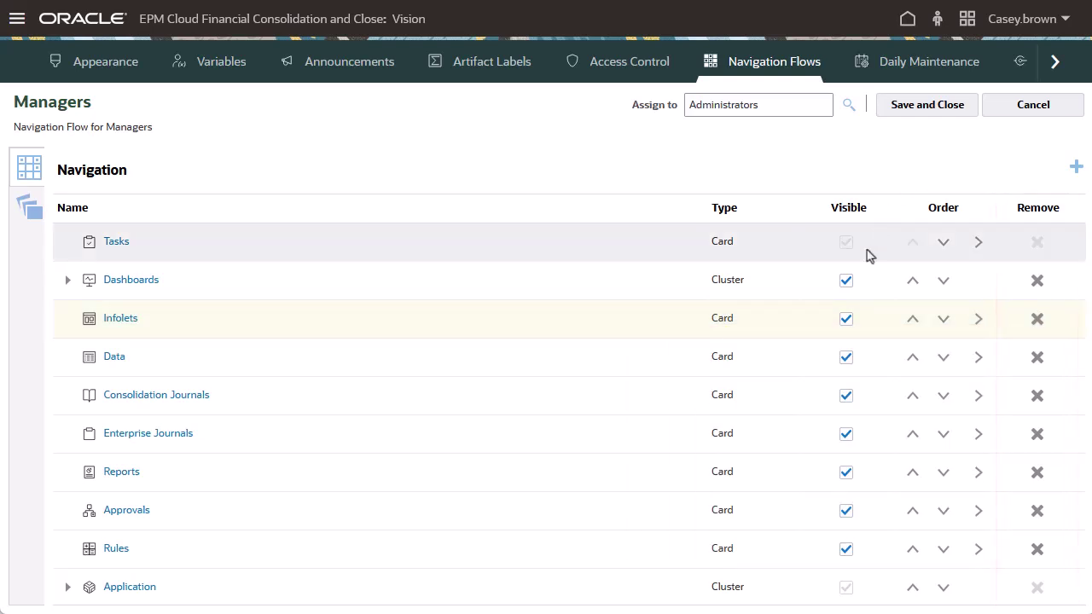
pyautogui.click(846, 324)
pyautogui.click(845, 321)
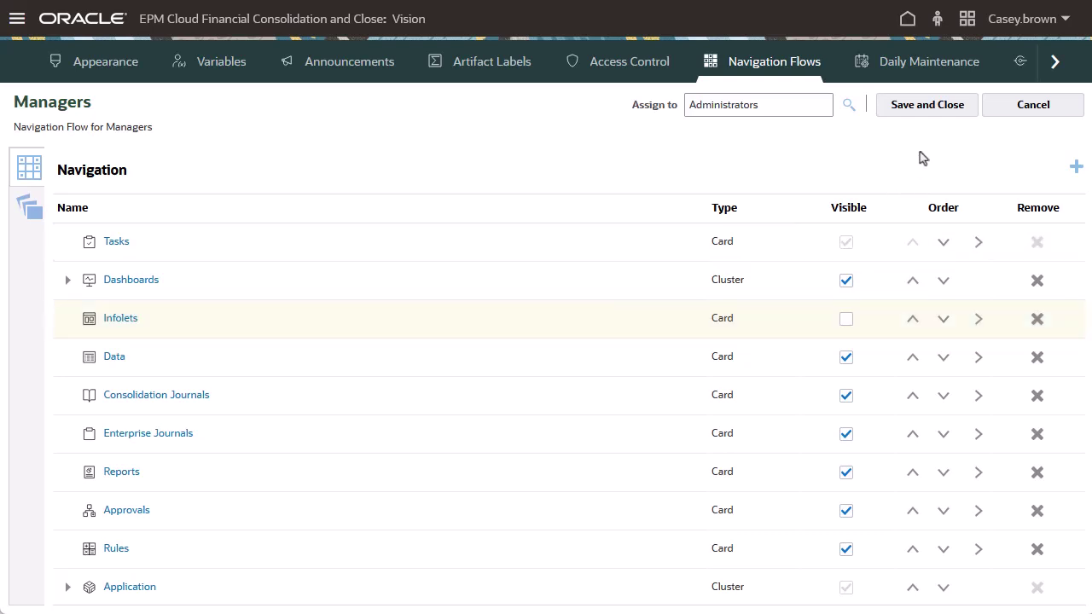
# - Move Enterprise Journals above Consolidation Journals, then select Reports
pyautogui.click(631, 434)
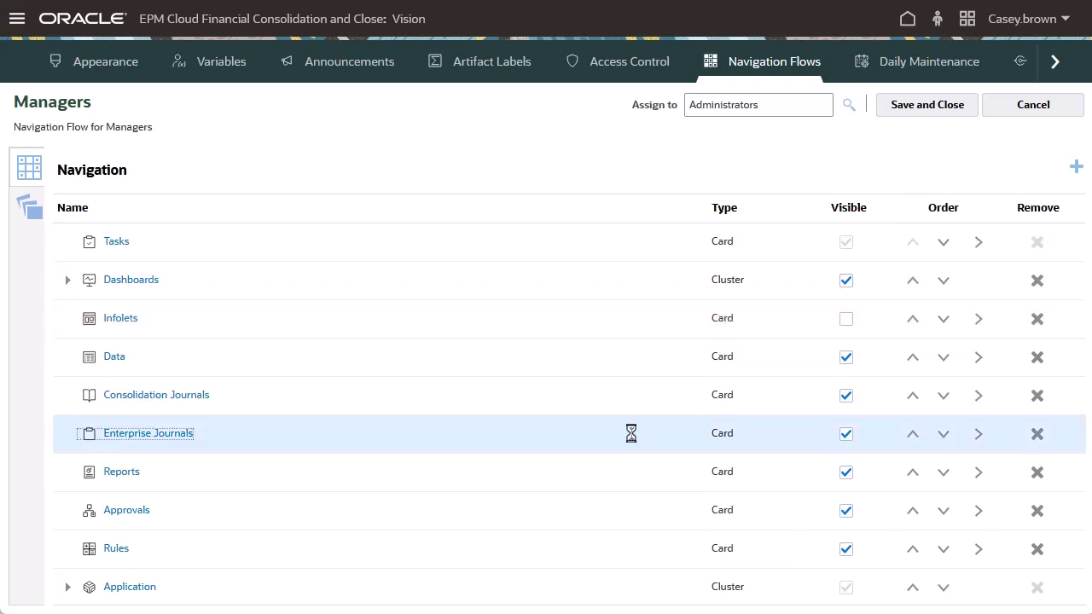
pyautogui.click(912, 441)
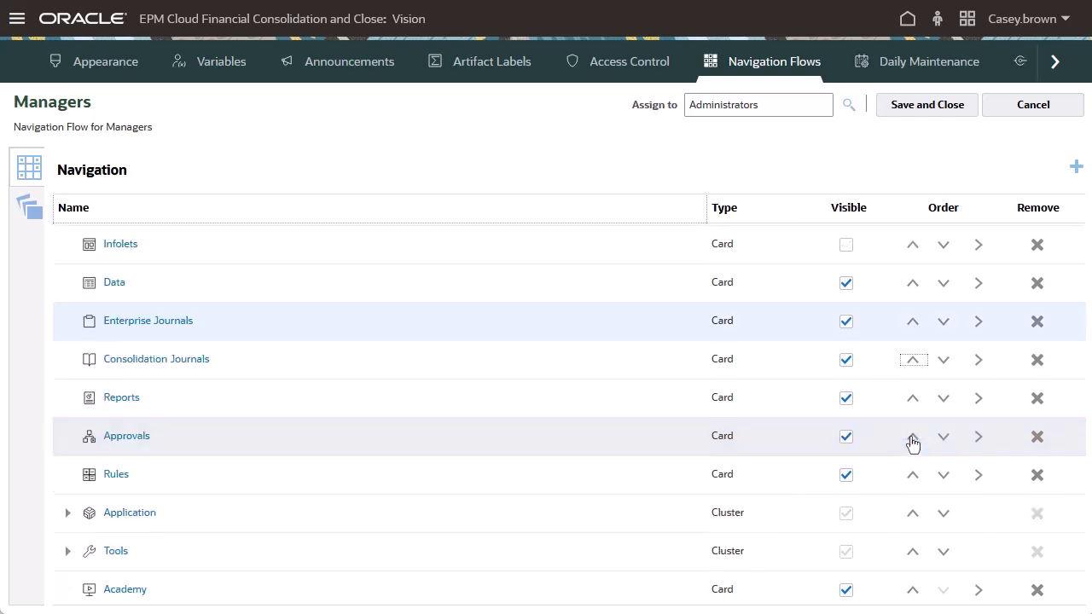
pyautogui.click(657, 400)
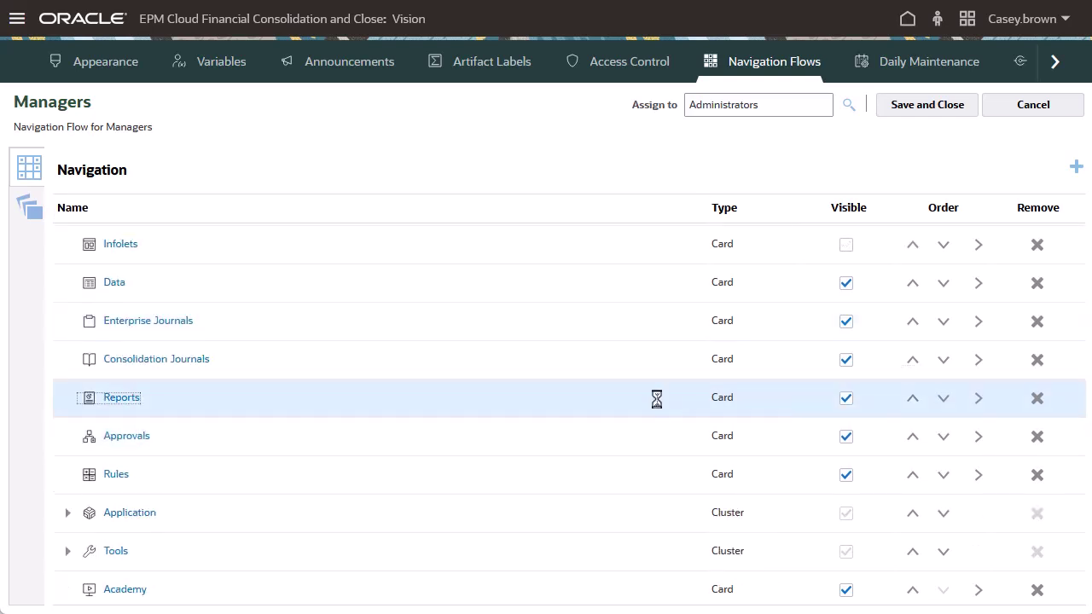
# - Add a cluster named Forms with a list-style icon and save it
pyautogui.click(1074, 168)
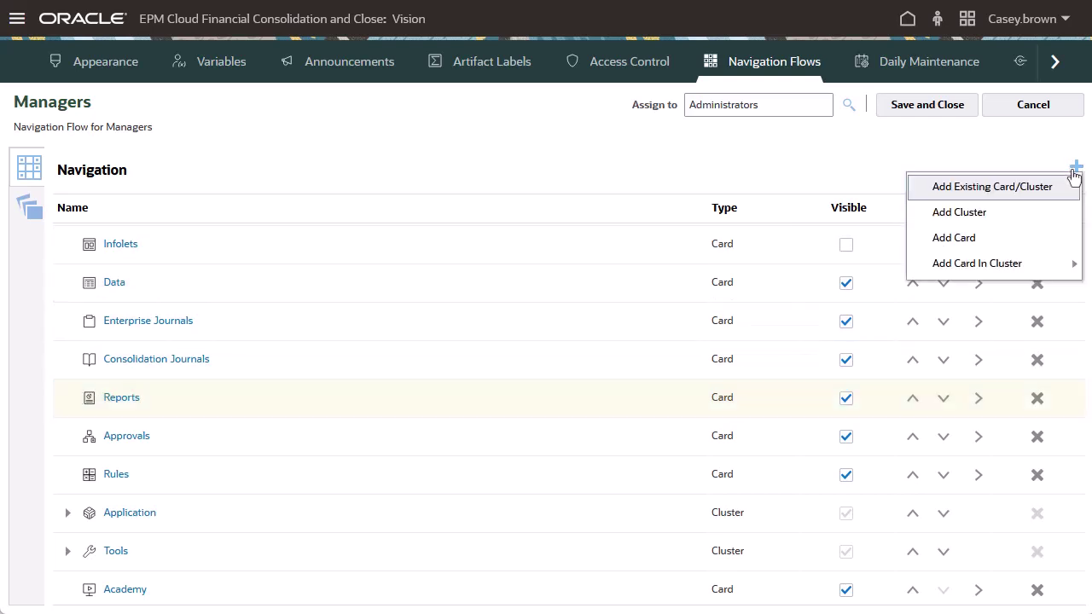
pyautogui.click(983, 213)
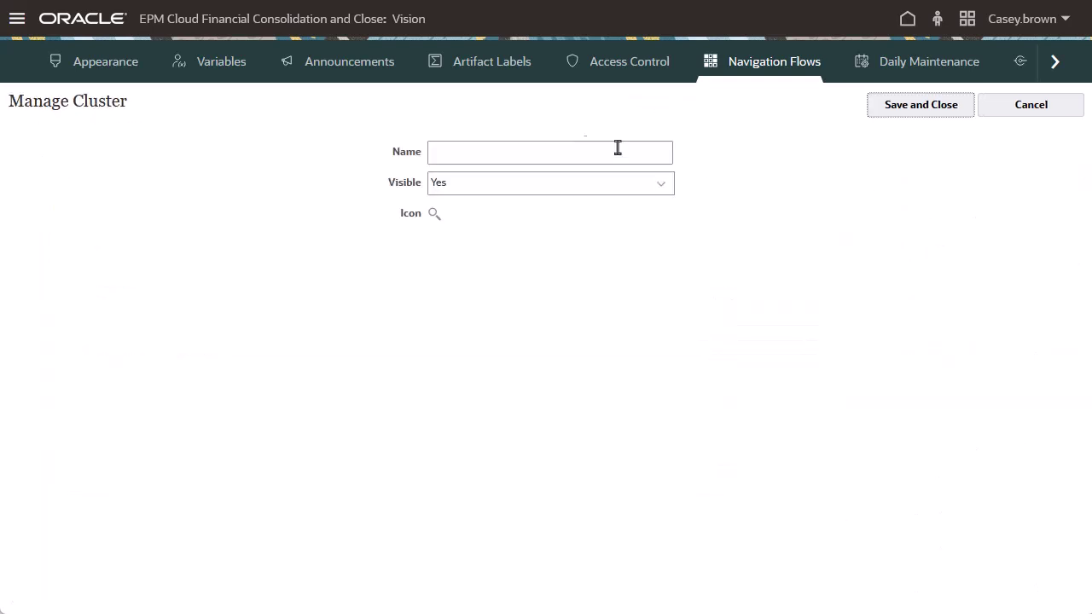
pyautogui.click(458, 146)
pyautogui.write('Forms')
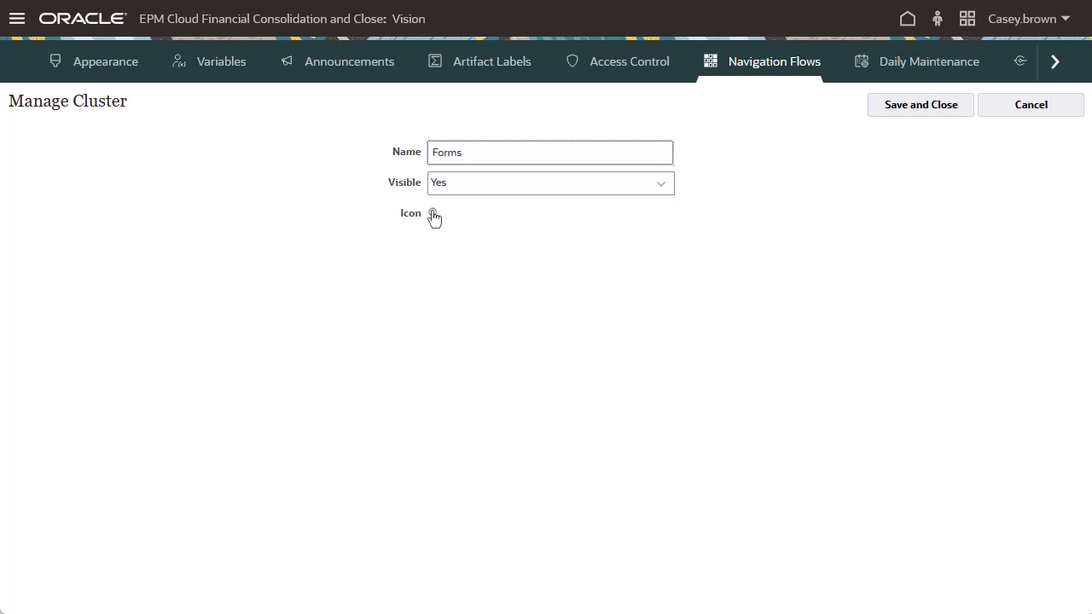
pyautogui.click(434, 213)
pyautogui.scroll(-10, 441, 314)
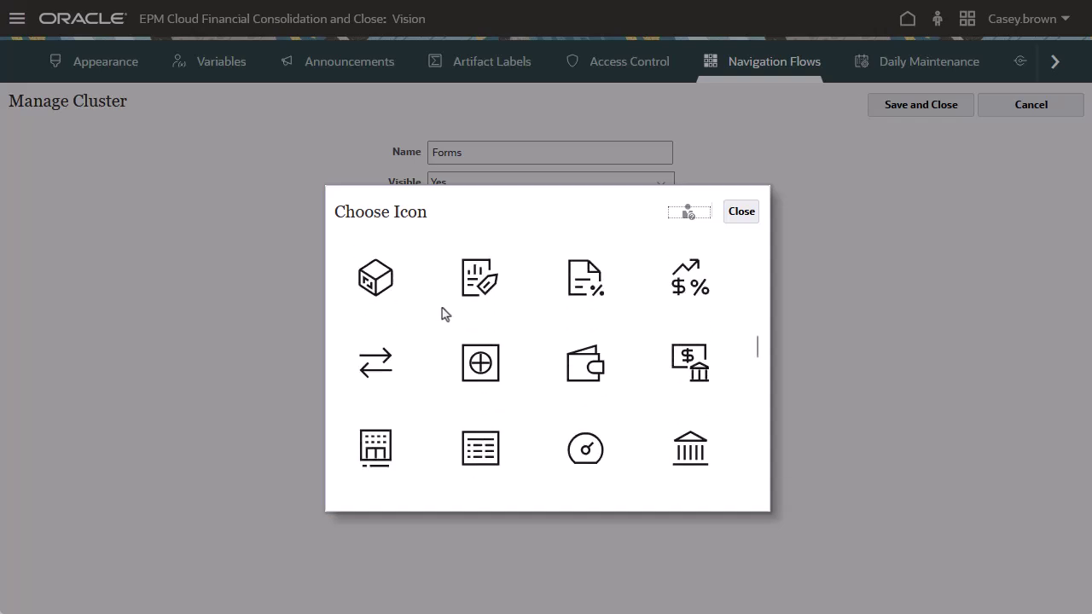
pyautogui.click(479, 445)
pyautogui.click(905, 111)
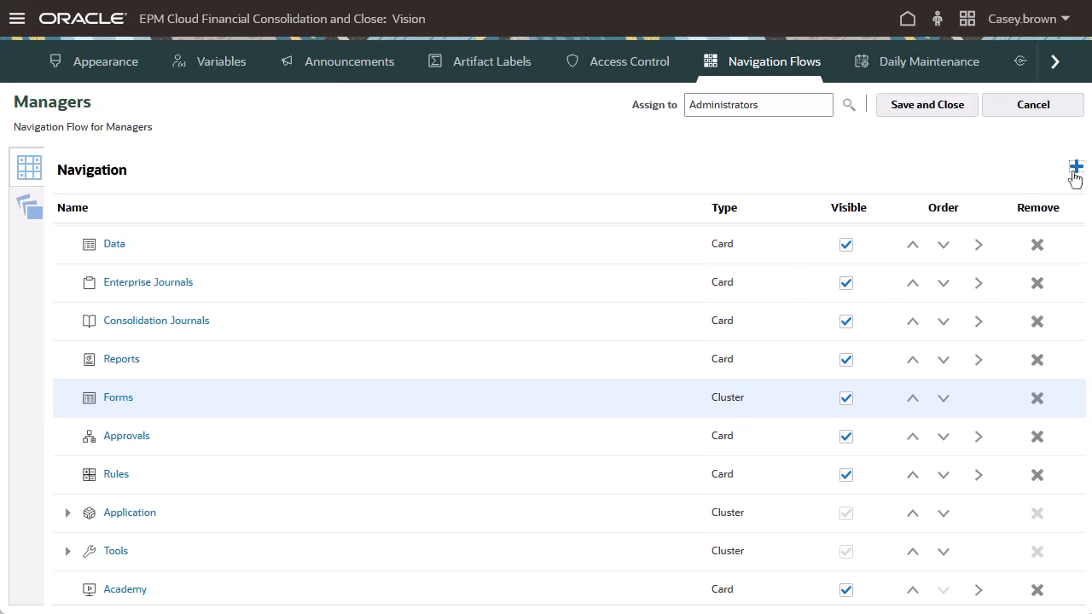
# - Add a Cash Flow card to the Forms cluster with the dollar-cycle icon
pyautogui.click(1075, 167)
pyautogui.click(962, 241)
pyautogui.click(455, 154)
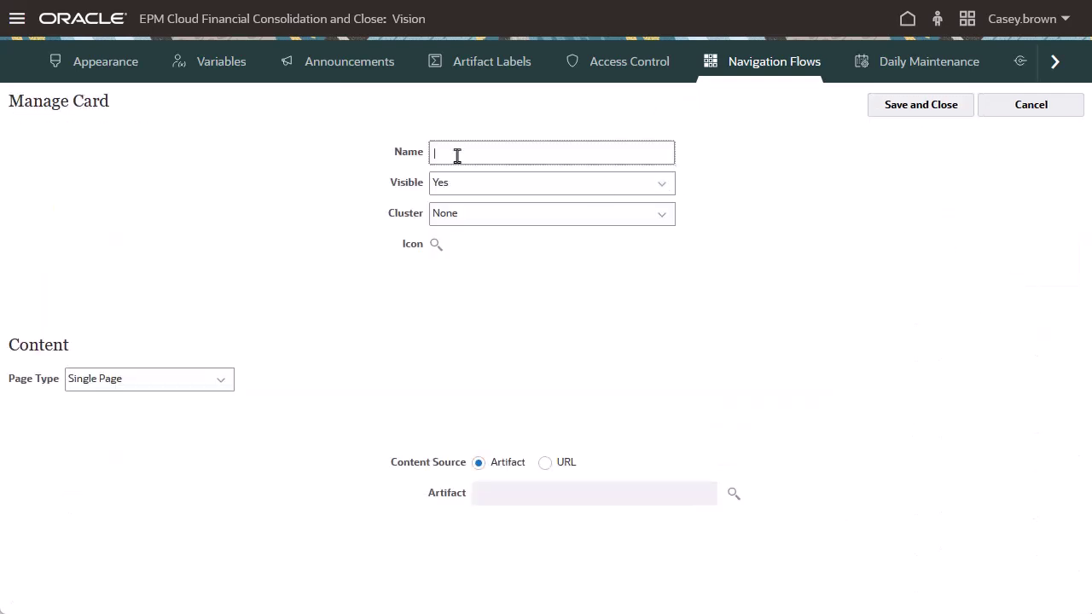
pyautogui.write('Cash Flow')
pyautogui.click(659, 214)
pyautogui.click(475, 287)
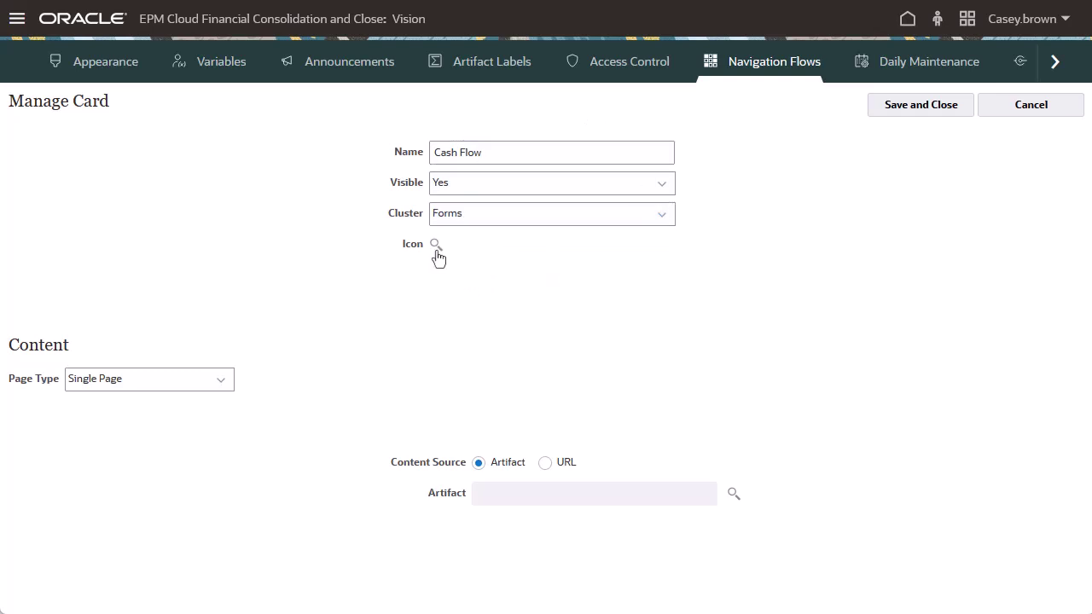
pyautogui.click(438, 251)
pyautogui.scroll(-4, 443, 339)
pyautogui.scroll(-5, 444, 340)
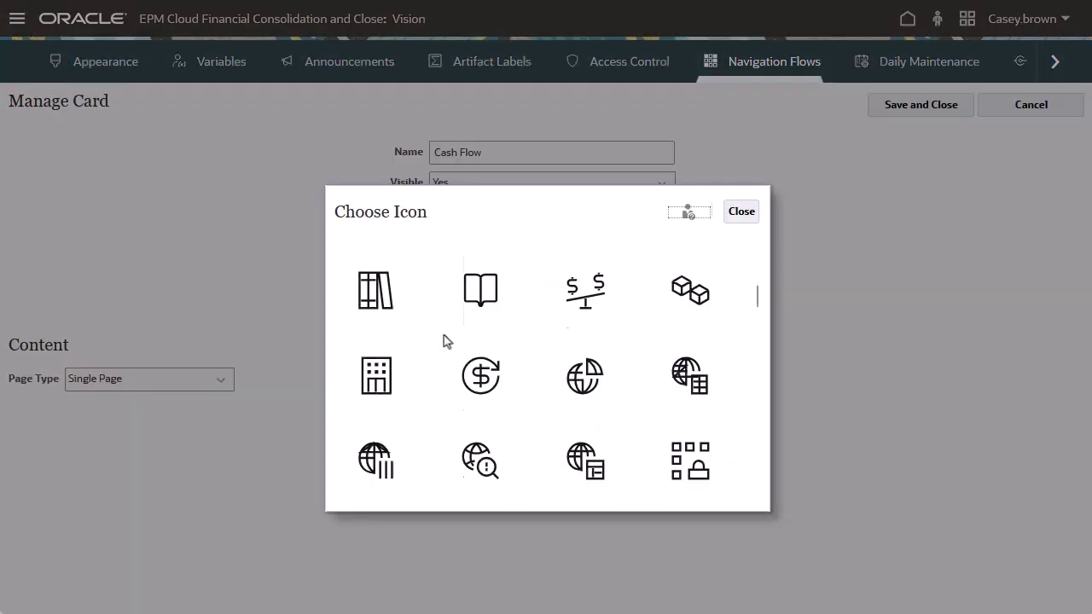
pyautogui.click(470, 346)
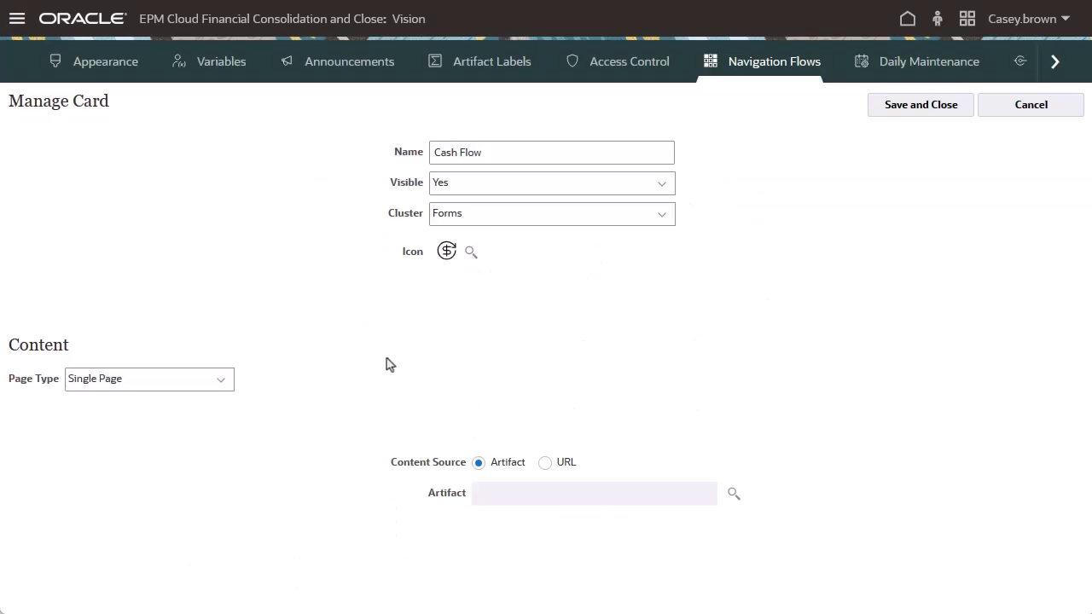
# - Make the Cash Flow card a Tabular Page with Vertical orientation
pyautogui.click(222, 386)
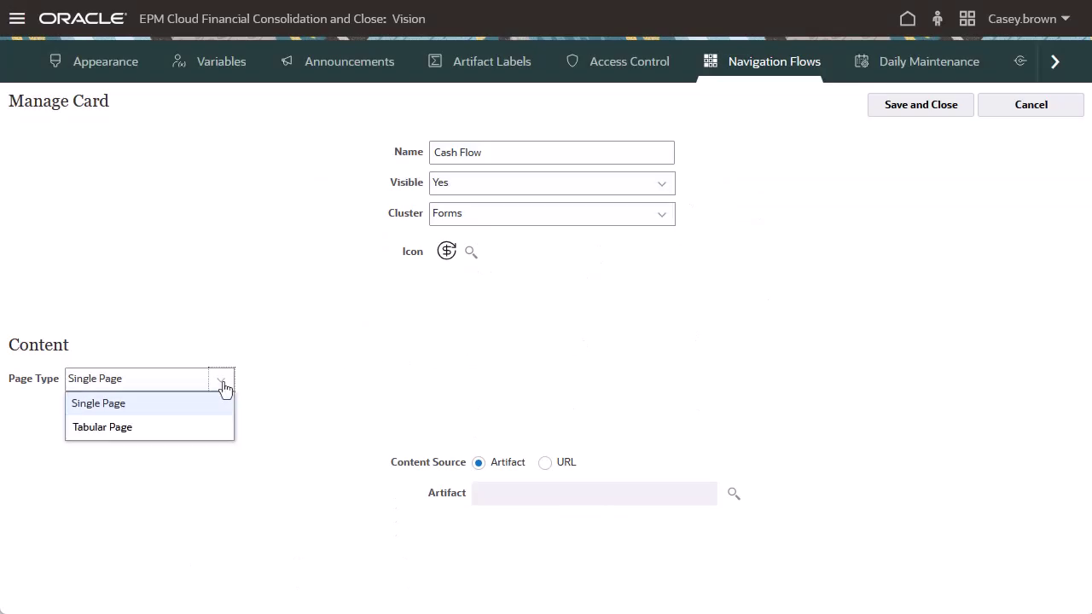
pyautogui.click(125, 428)
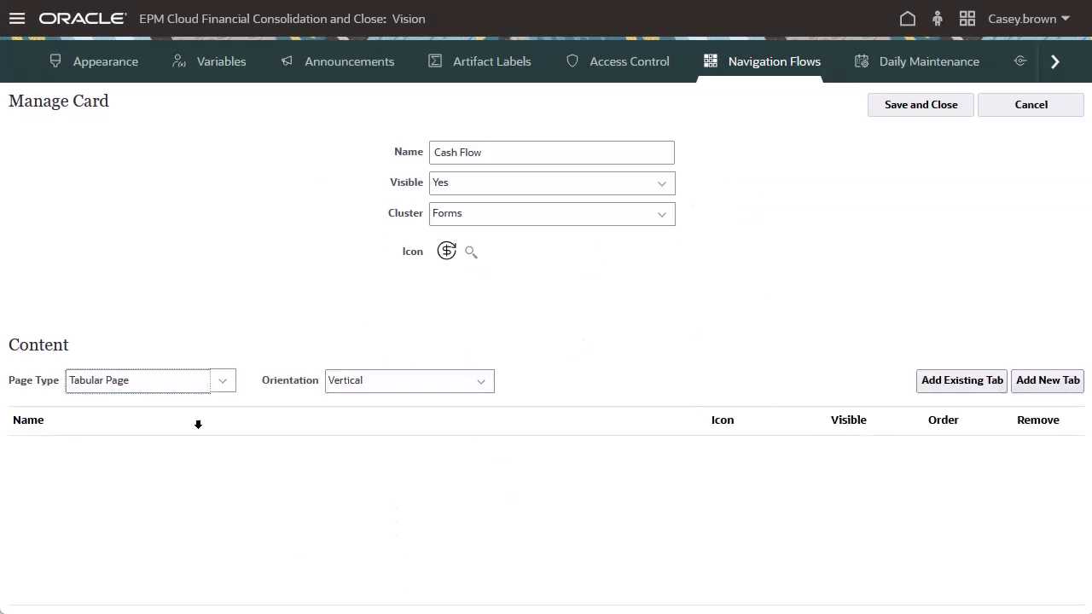
pyautogui.click(482, 389)
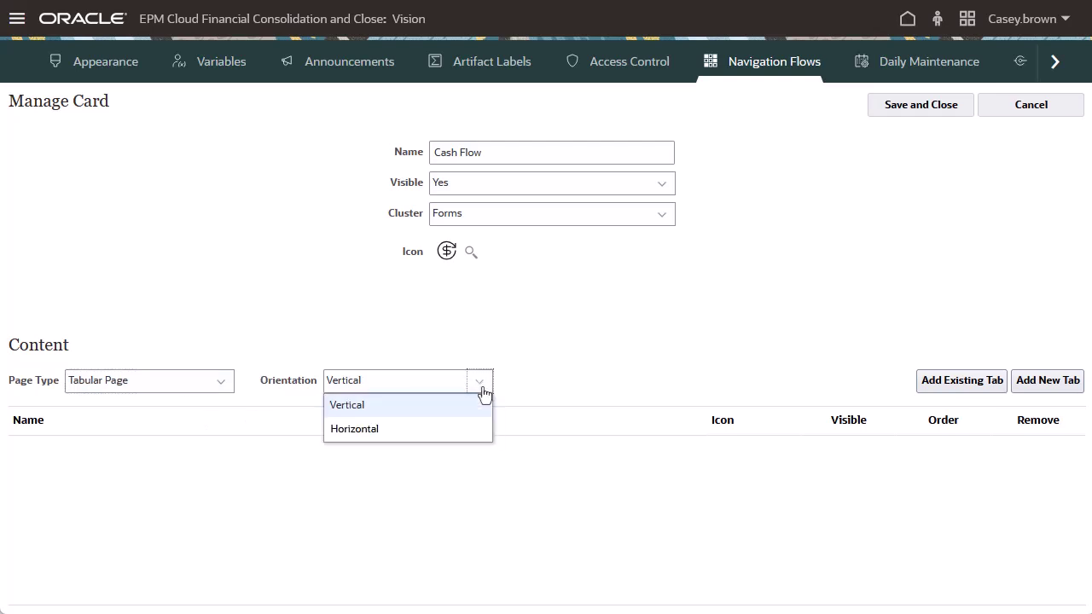
pyautogui.click(421, 407)
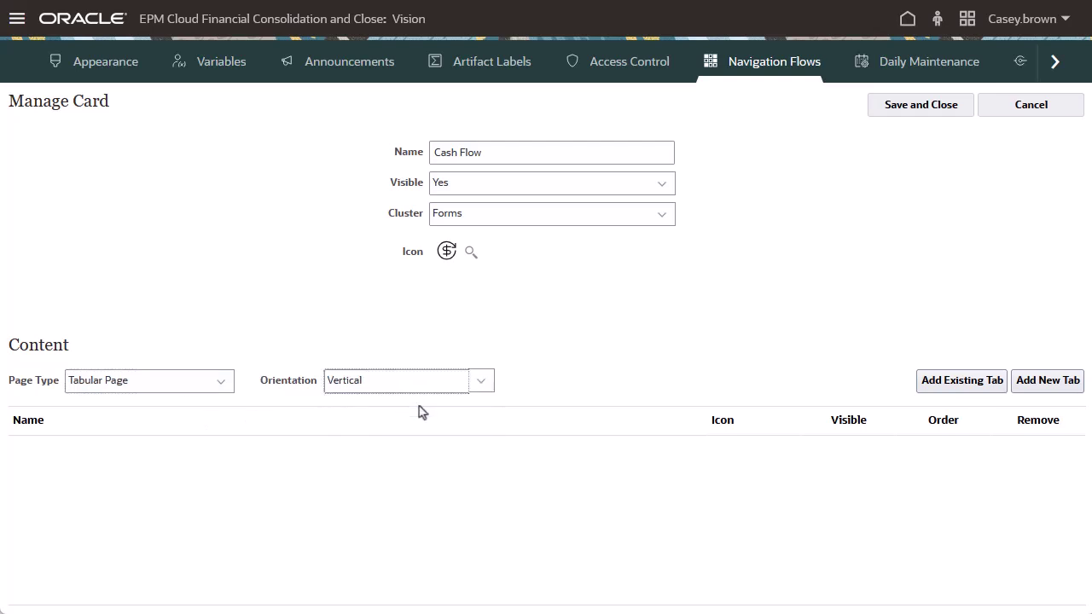
# - Add a new tab named 'Cash Flow - Monthly' with the calendar icon
pyautogui.click(1047, 381)
pyautogui.click(496, 162)
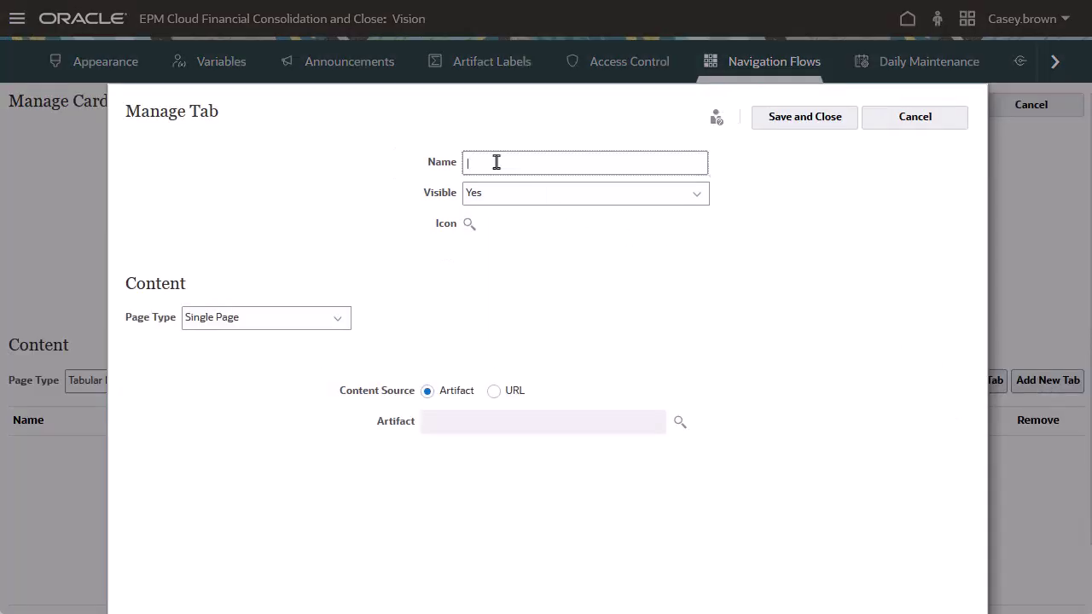
pyautogui.write('Cash Flow')
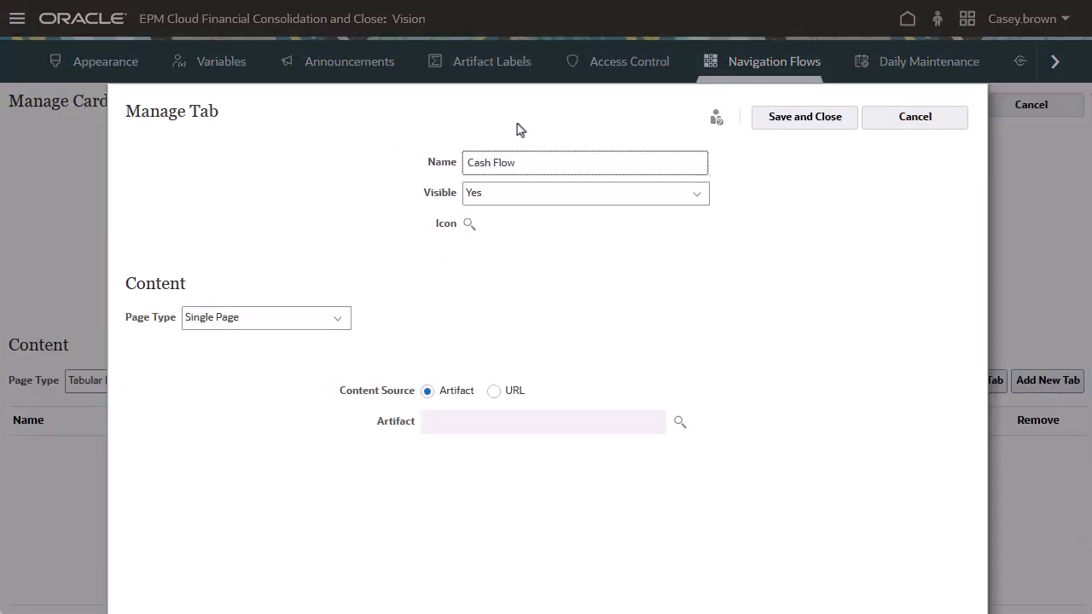
pyautogui.write(' - Monthly')
pyautogui.click(469, 224)
pyautogui.scroll(-2, 475, 309)
pyautogui.scroll(-6, 475, 309)
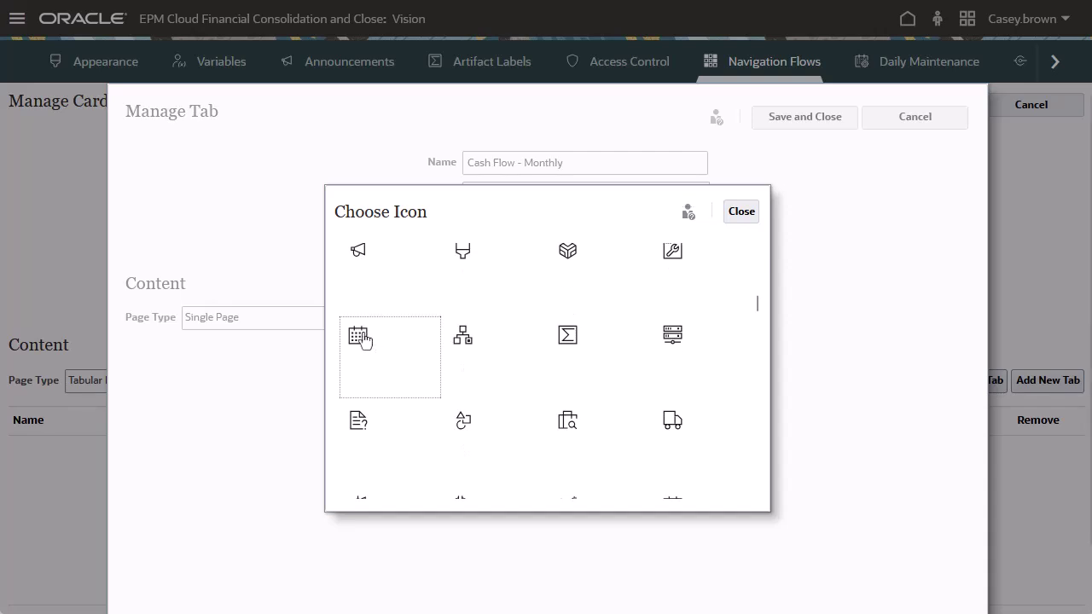
pyautogui.click(361, 337)
# - Set the tab's content to the FCCS_Monthly Cash Flow by Entity form from the library
pyautogui.click(678, 424)
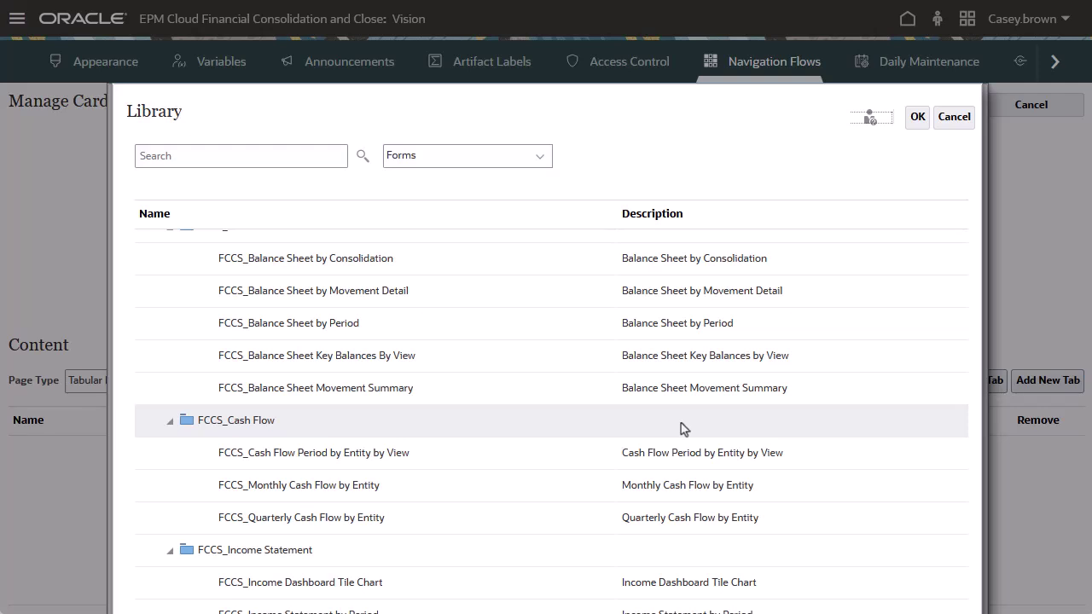
pyautogui.click(467, 486)
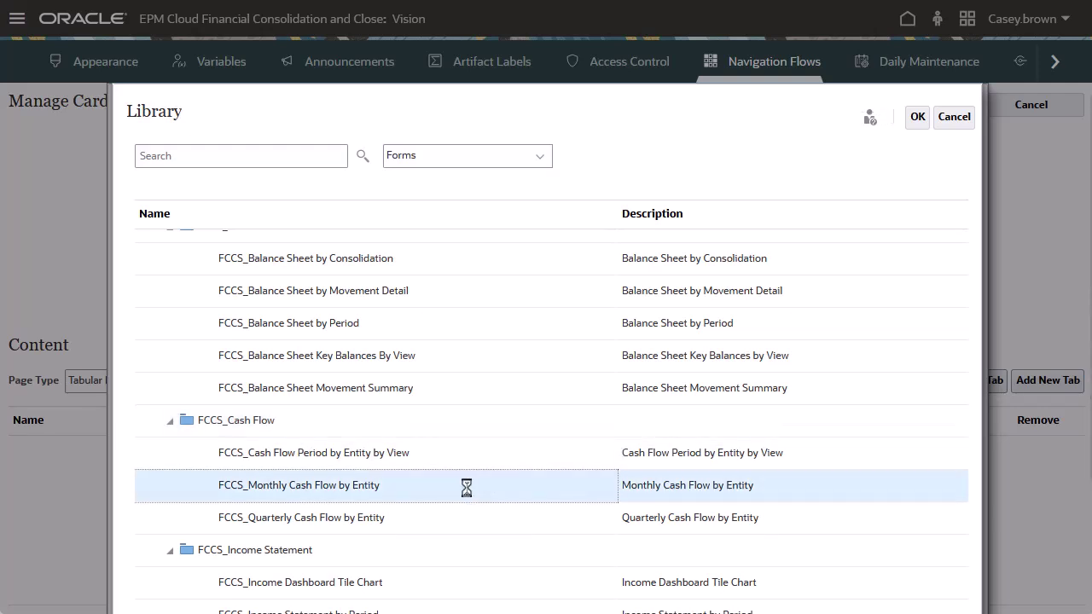
pyautogui.click(917, 119)
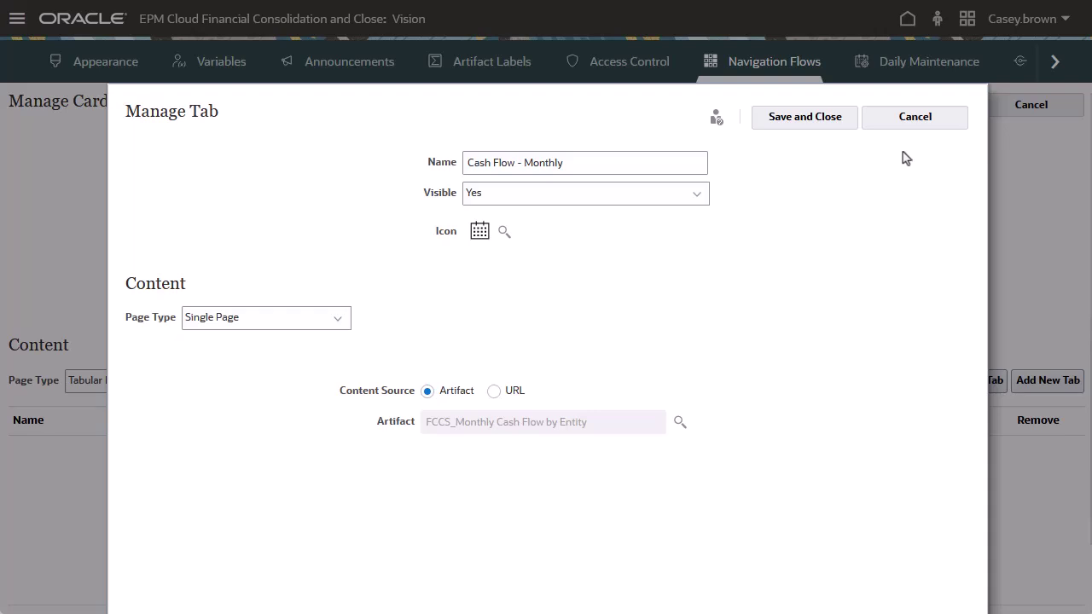
# - Make the monthly tab tabular and add a 'Cash Flow Period by Entity by View' sub tab with that form
pyautogui.click(337, 324)
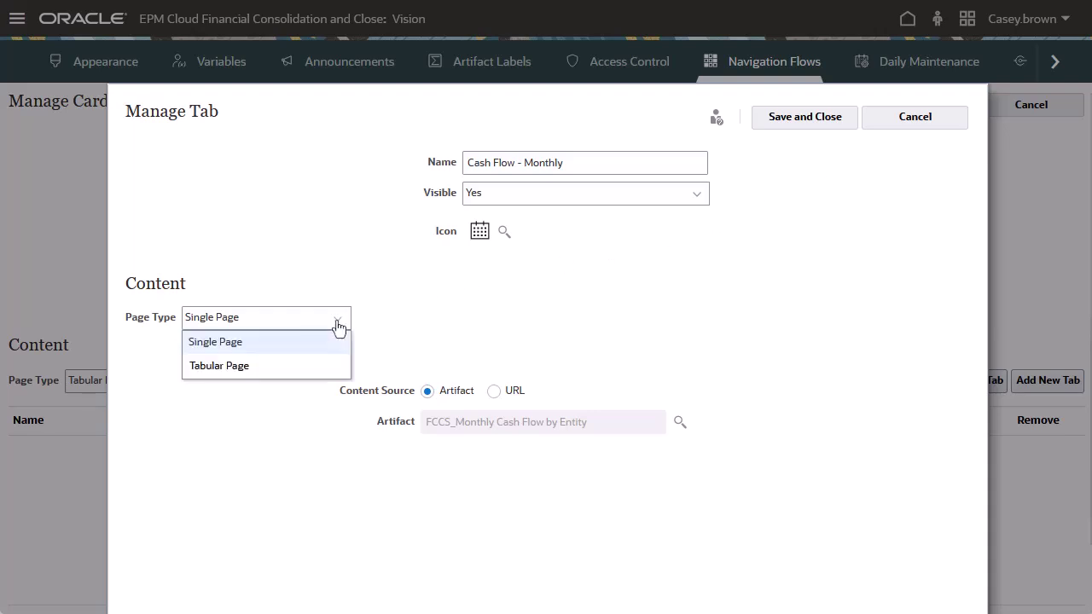
pyautogui.click(234, 368)
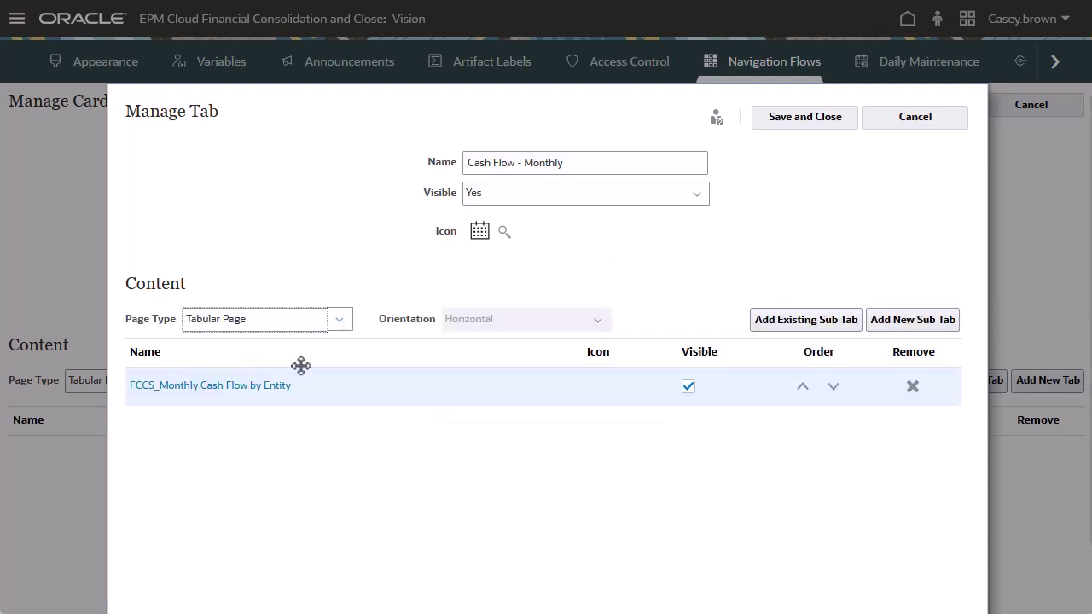
pyautogui.click(913, 321)
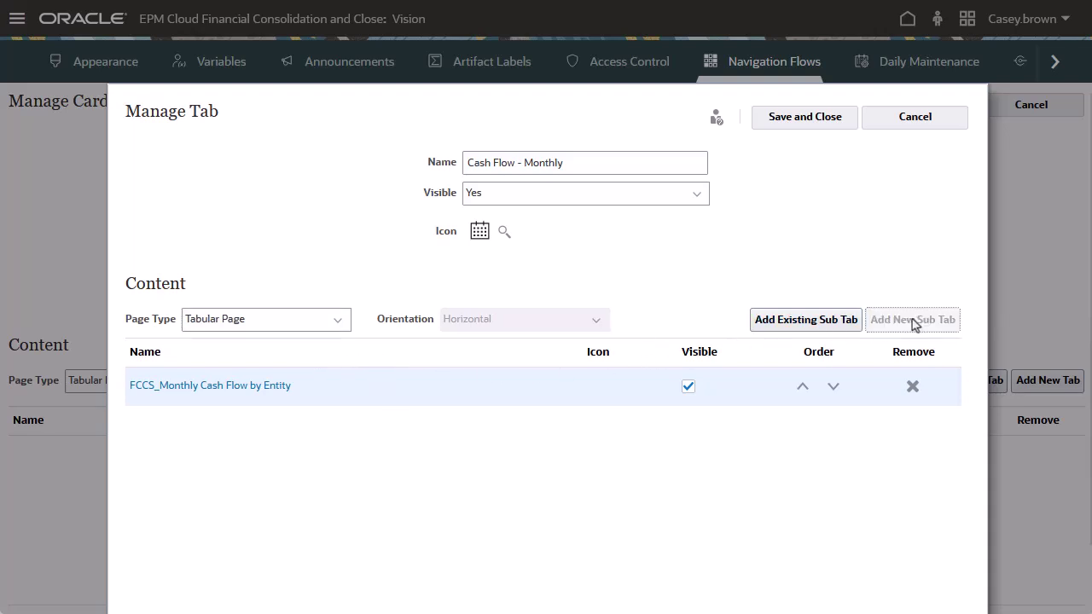
pyautogui.click(490, 162)
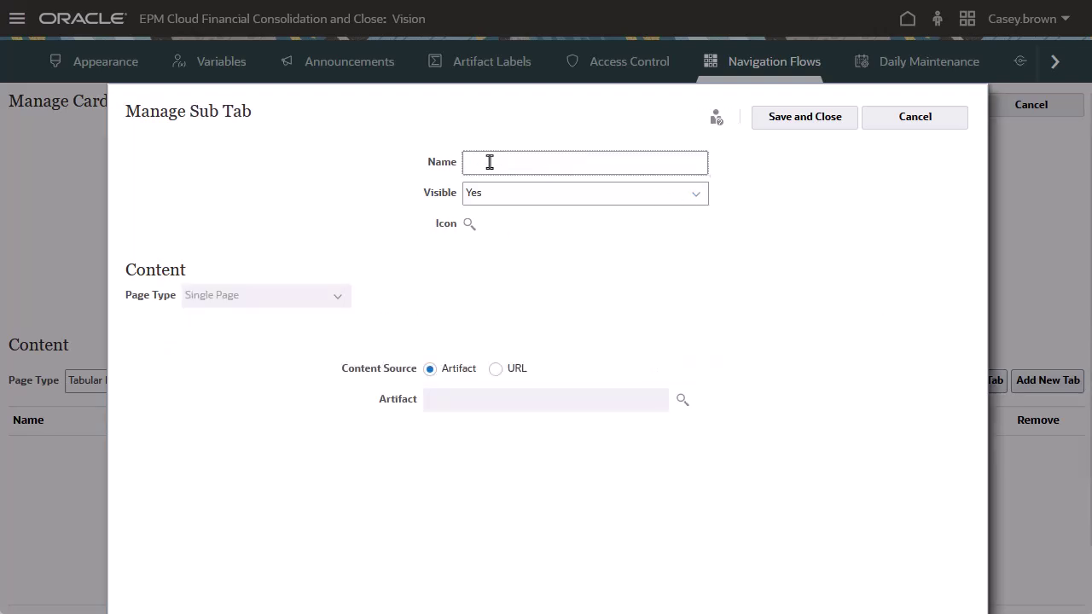
pyautogui.write('Cash Flow Per')
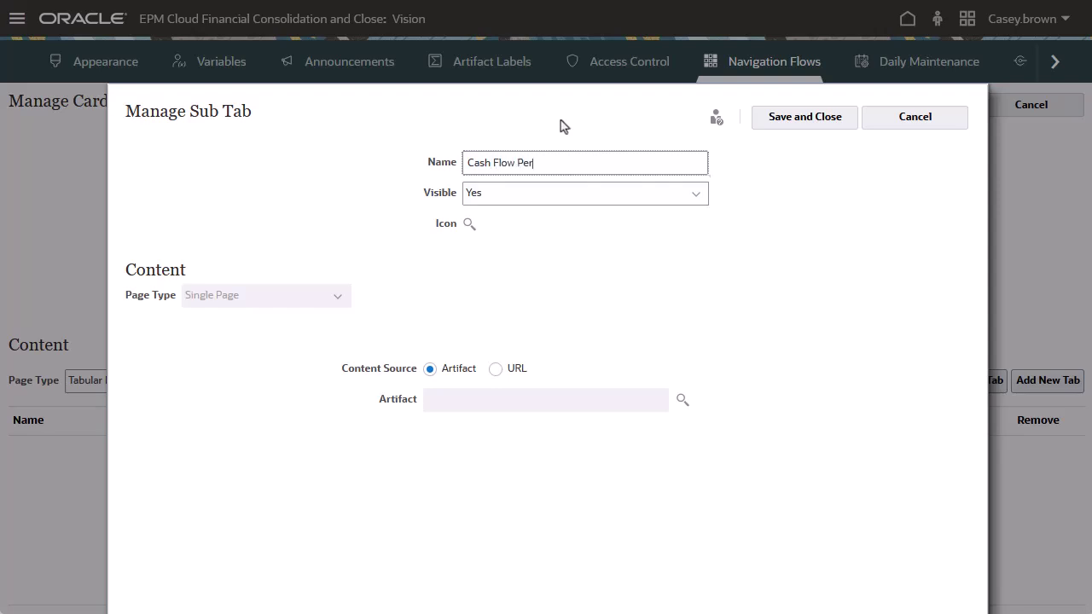
pyautogui.write('iod by Entity by View')
pyautogui.click(560, 120)
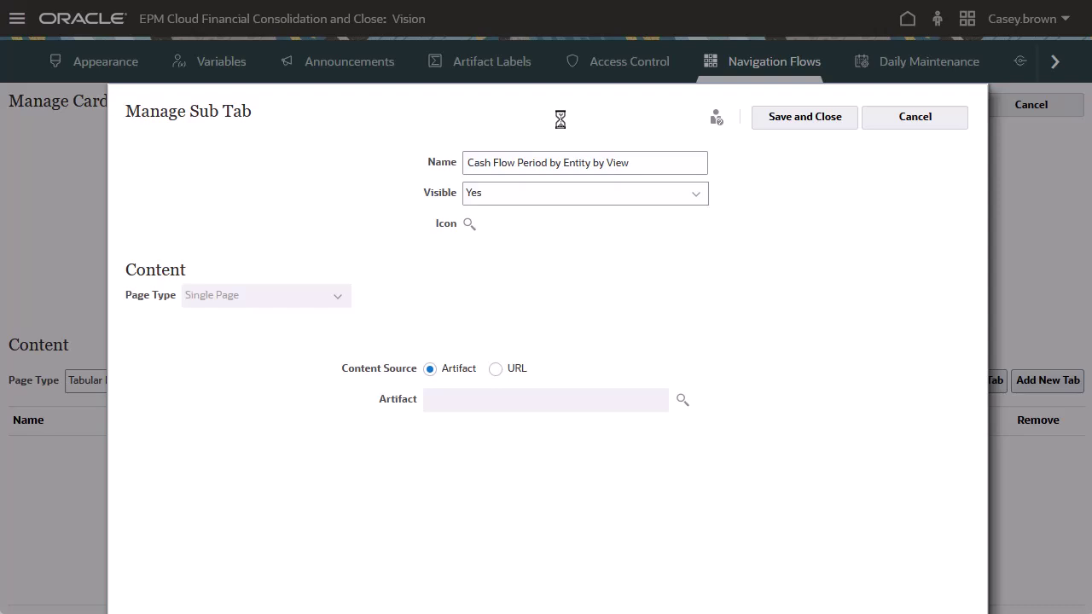
pyautogui.click(685, 402)
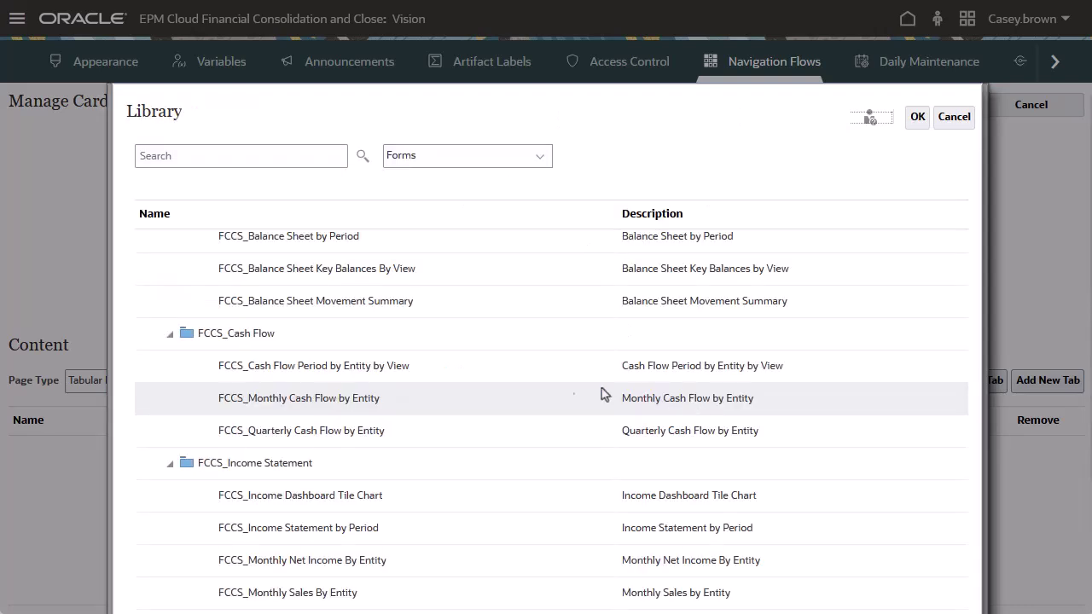
pyautogui.click(468, 367)
pyautogui.click(914, 117)
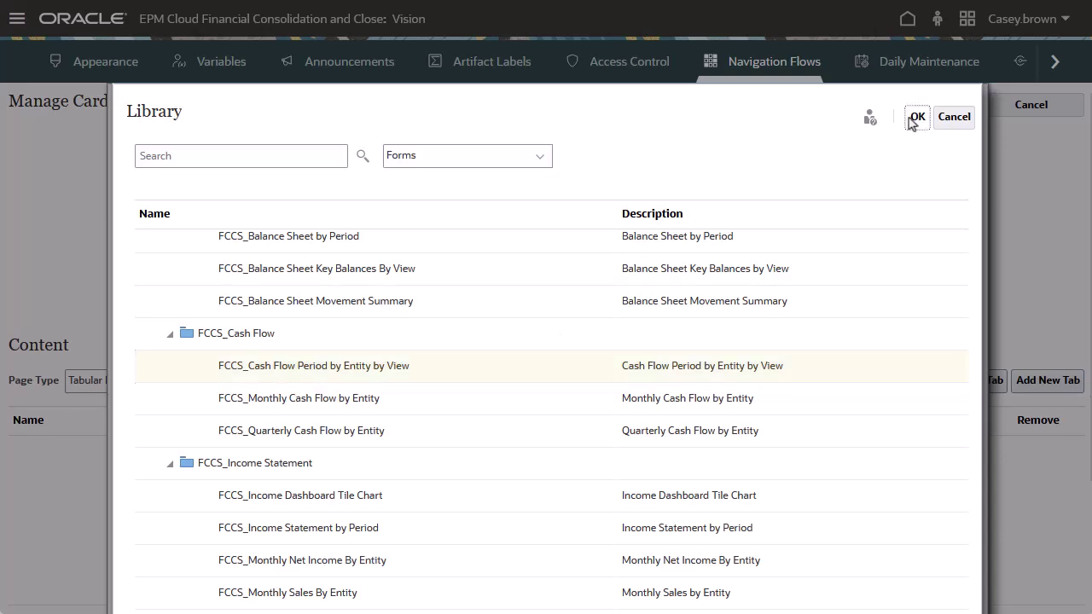
pyautogui.click(825, 121)
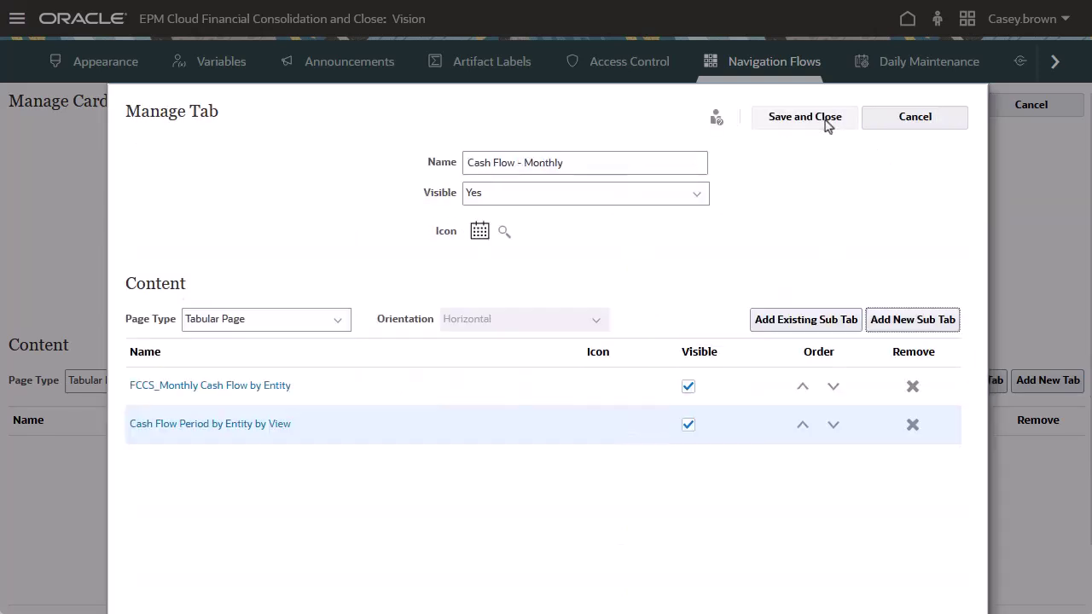
# - Remove the FCCS_ prefix from the monthly sub tab's name and save the tab
pyautogui.click(232, 388)
pyautogui.click(499, 164)
pyautogui.press('BackSpace')
pyautogui.press('BackSpace')
pyautogui.press('BackSpace')
pyautogui.press('BackSpace')
pyautogui.press('BackSpace')
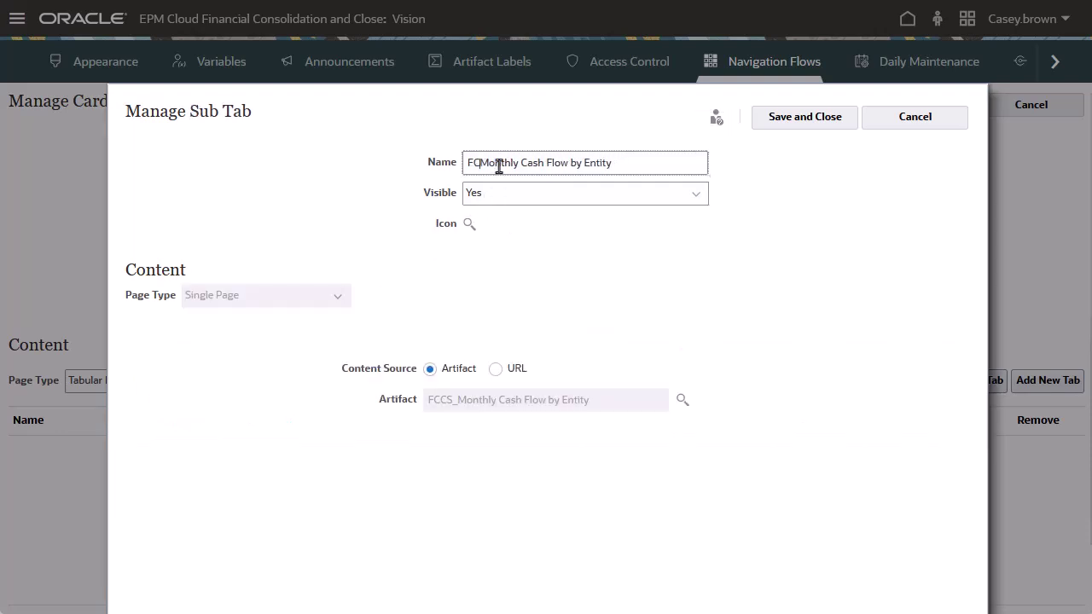
pyautogui.click(802, 124)
pyautogui.click(799, 127)
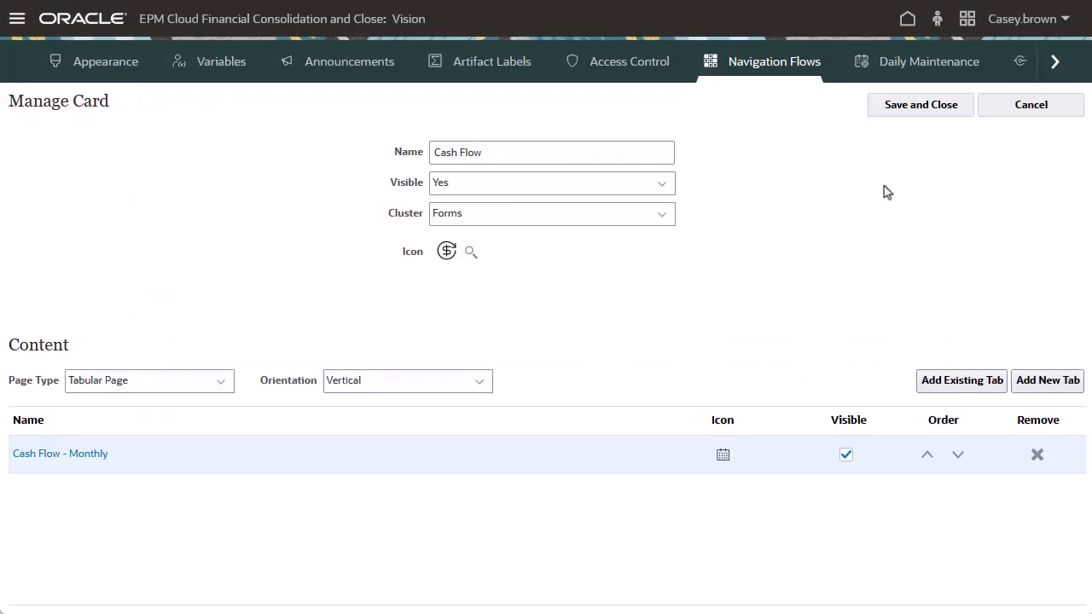
# - Add a new tab named 'Cash Flow - Quarterly' with the grid icon
pyautogui.click(1034, 382)
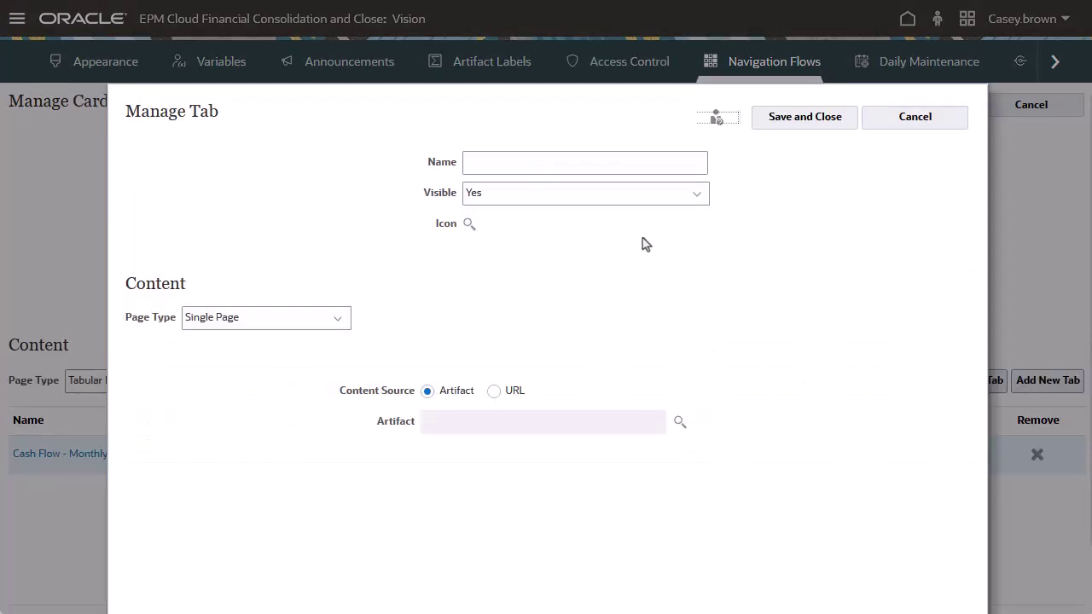
pyautogui.click(500, 163)
pyautogui.write('Cash')
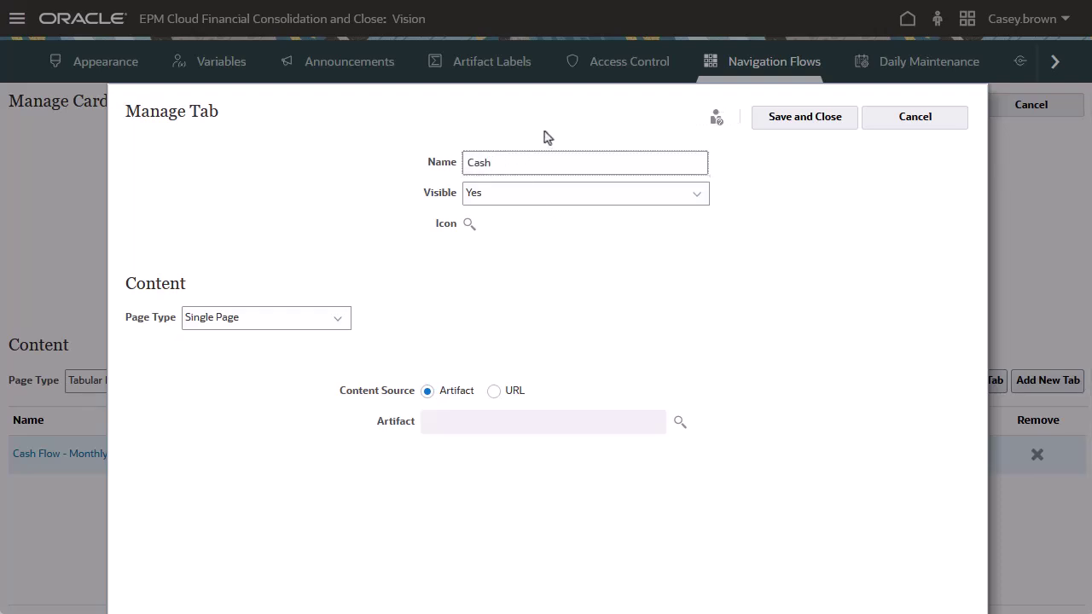
pyautogui.write(' Flow - Quarterly')
pyautogui.click(469, 225)
pyautogui.scroll(-6, 475, 312)
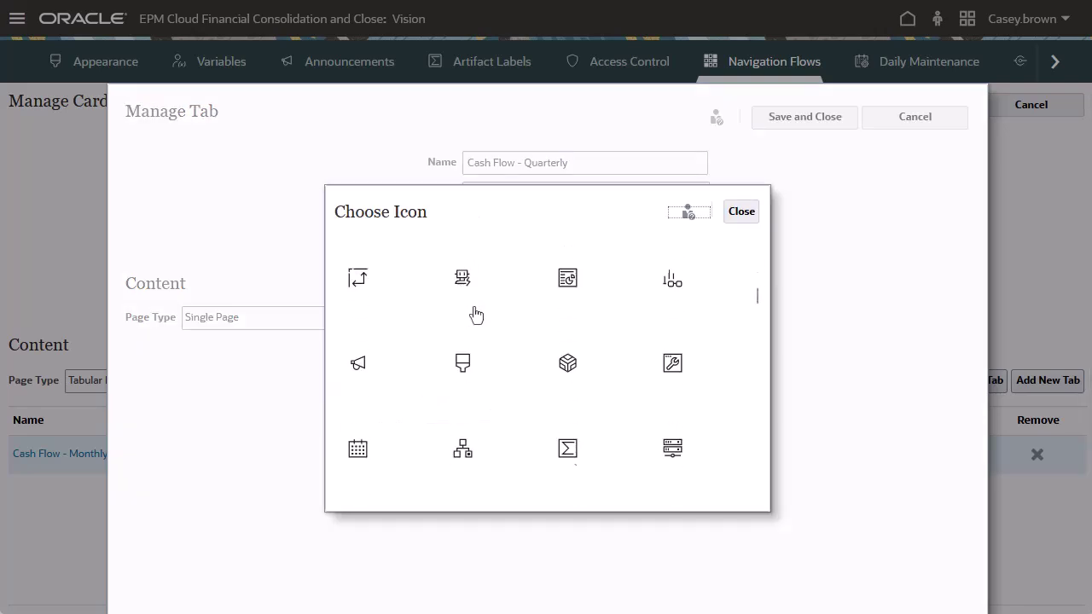
pyautogui.click(673, 373)
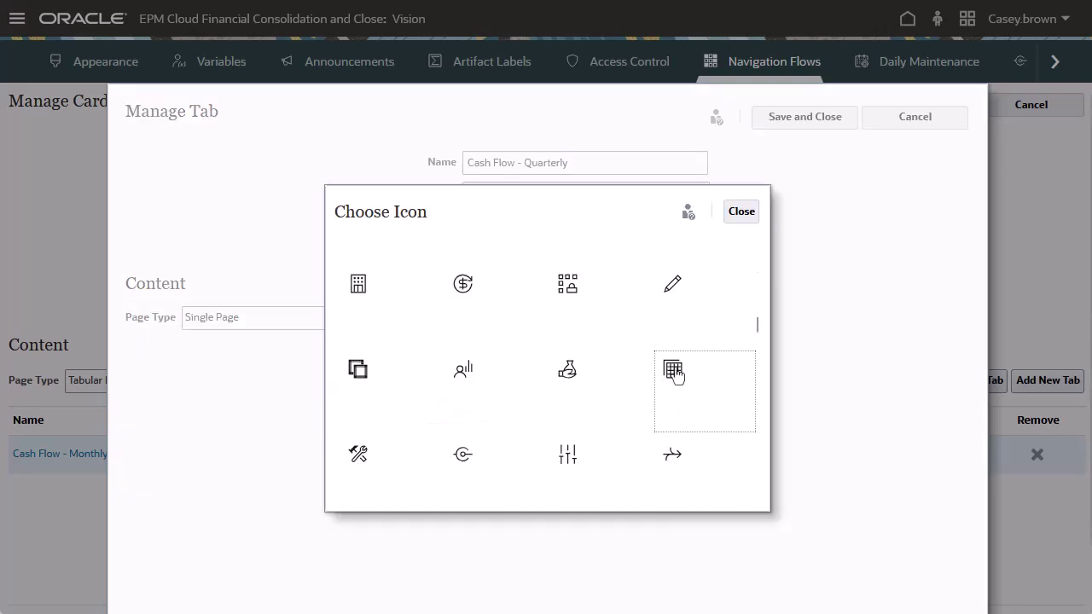
# - Set the tab's content to FCCS_Quarterly Cash Flow by Entity and save the tab
pyautogui.click(679, 422)
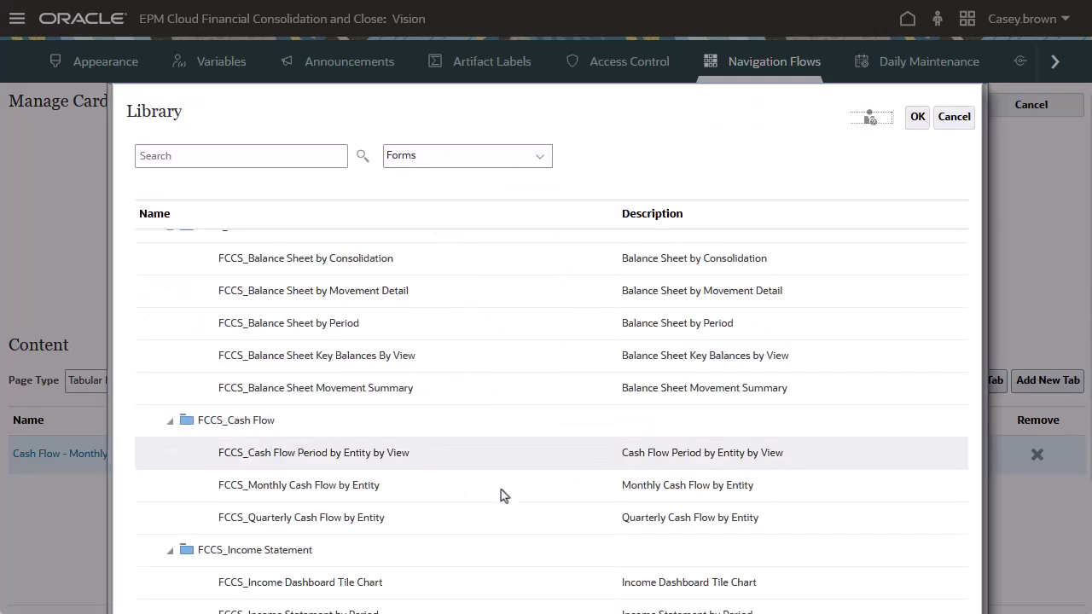
pyautogui.click(424, 514)
pyautogui.click(916, 117)
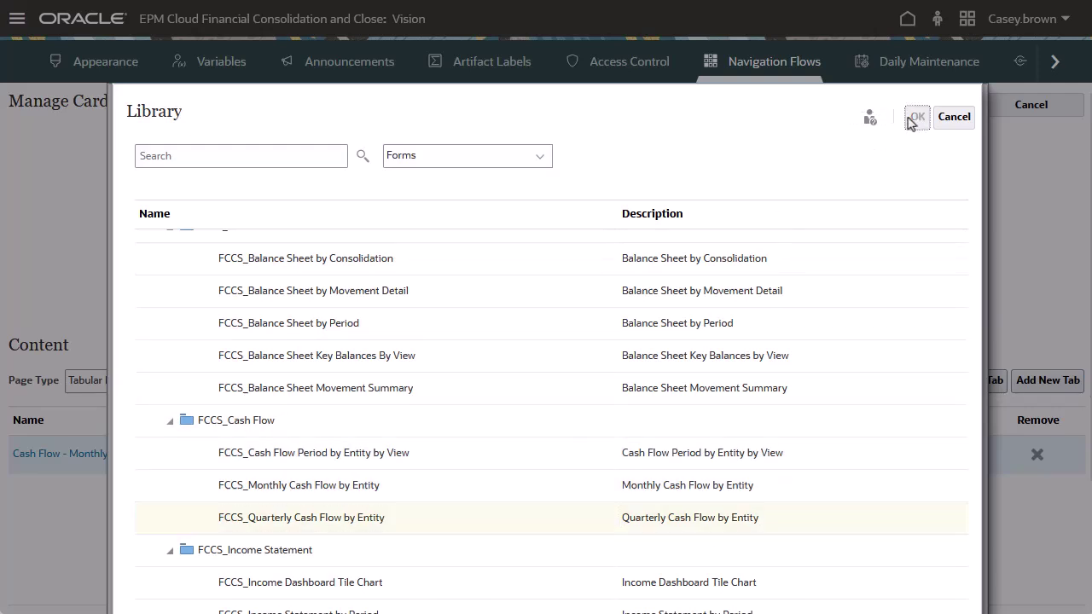
pyautogui.click(815, 124)
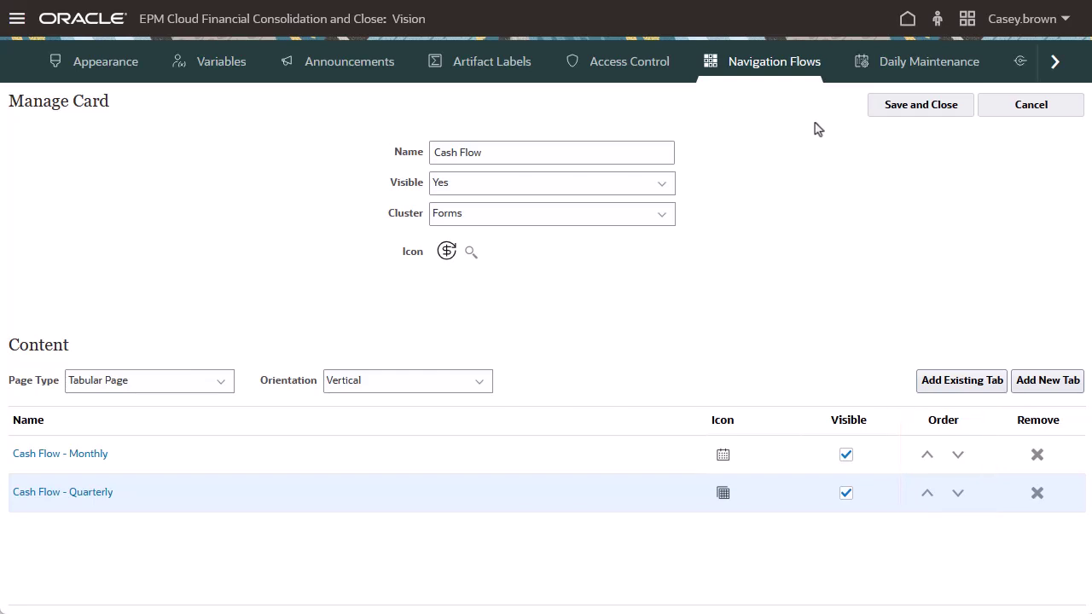
# - Save the Cash Flow card and the Managers flow, then set Managers to Active
pyautogui.click(904, 117)
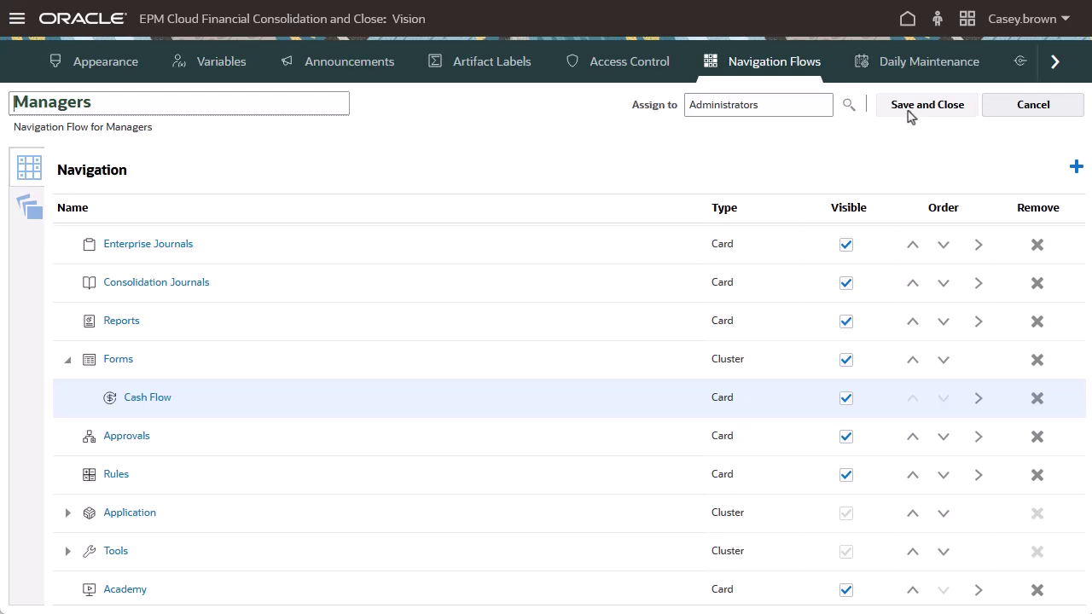
pyautogui.click(909, 117)
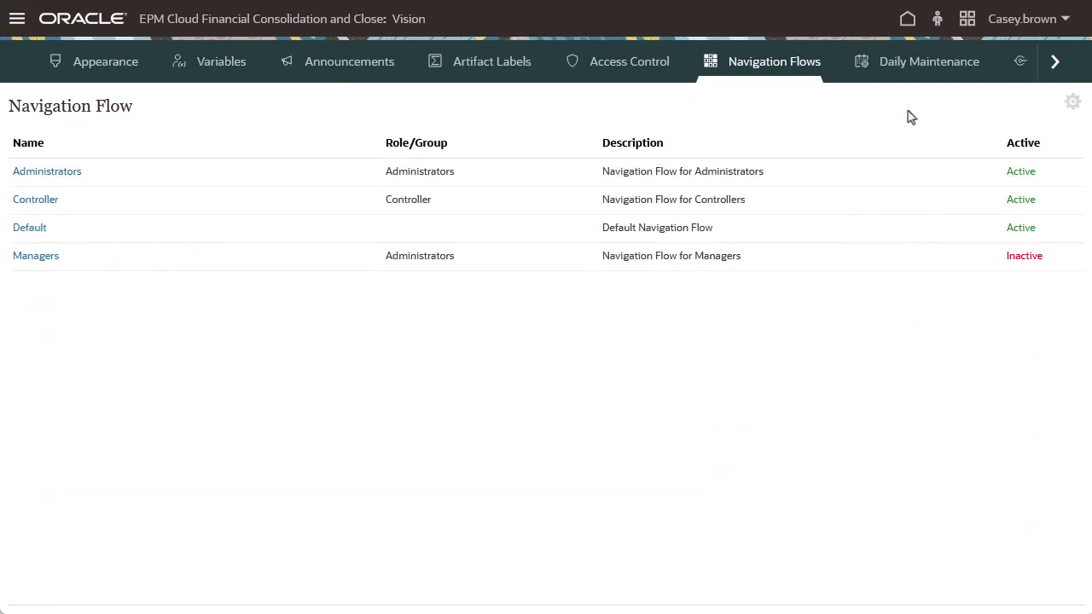
pyautogui.click(1020, 258)
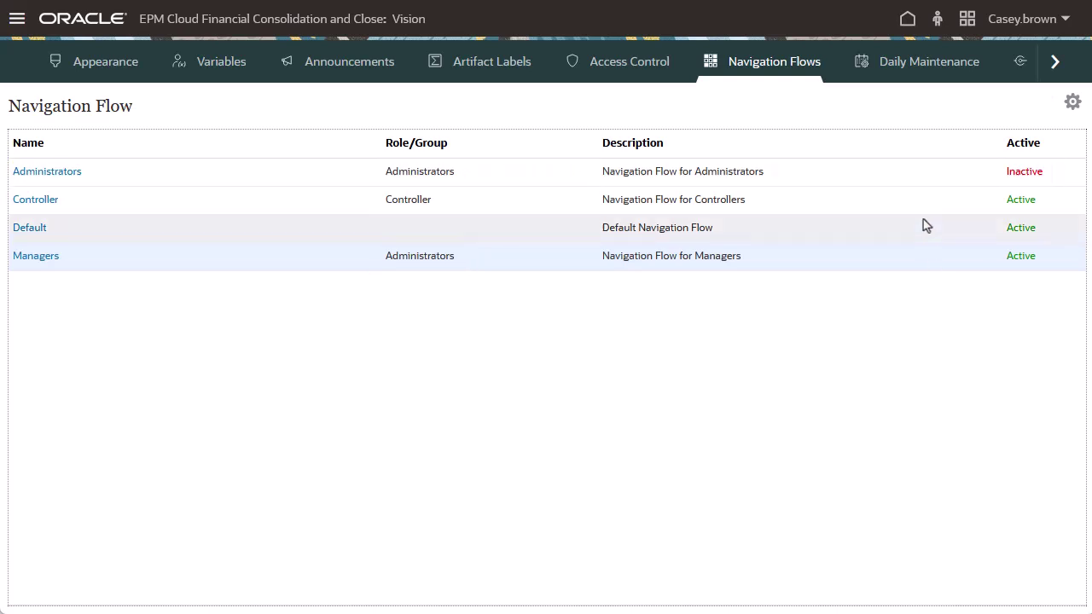
# - Return to the home page and switch the navigation flow to Managers
pyautogui.click(905, 27)
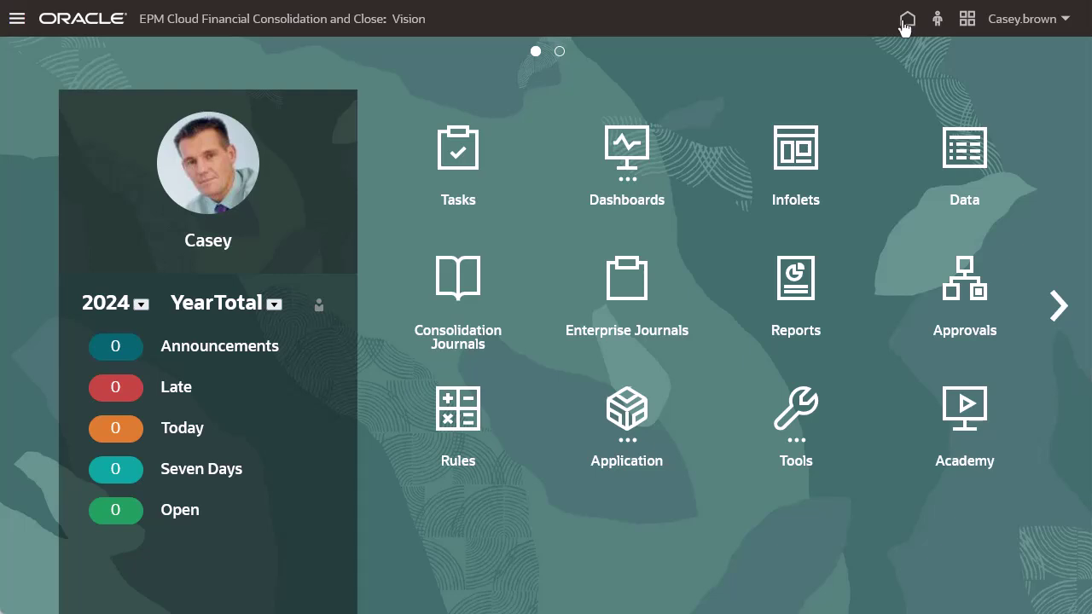
pyautogui.click(966, 22)
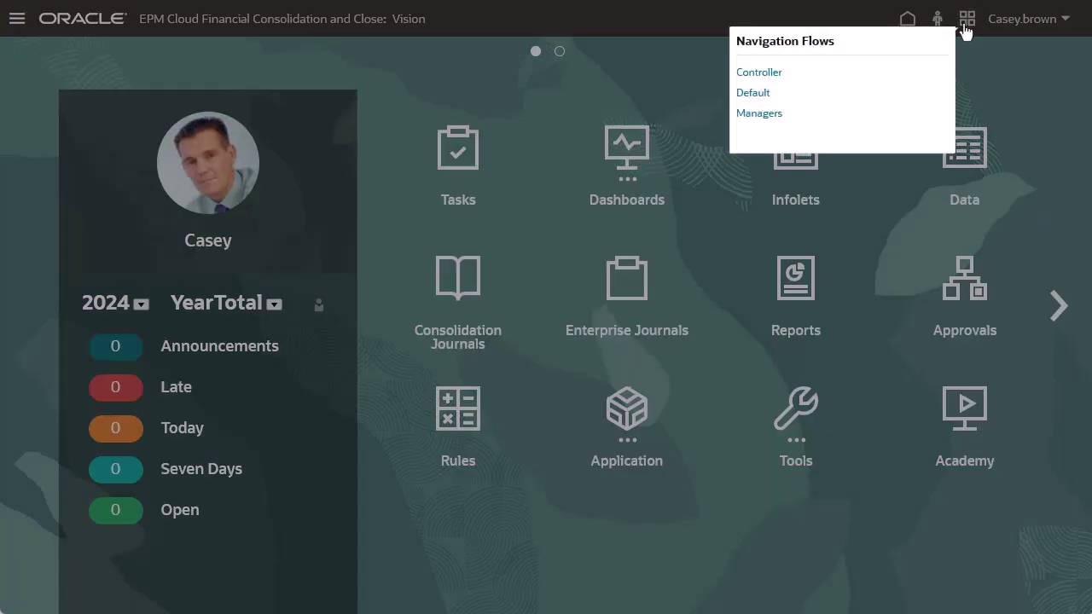
pyautogui.click(761, 114)
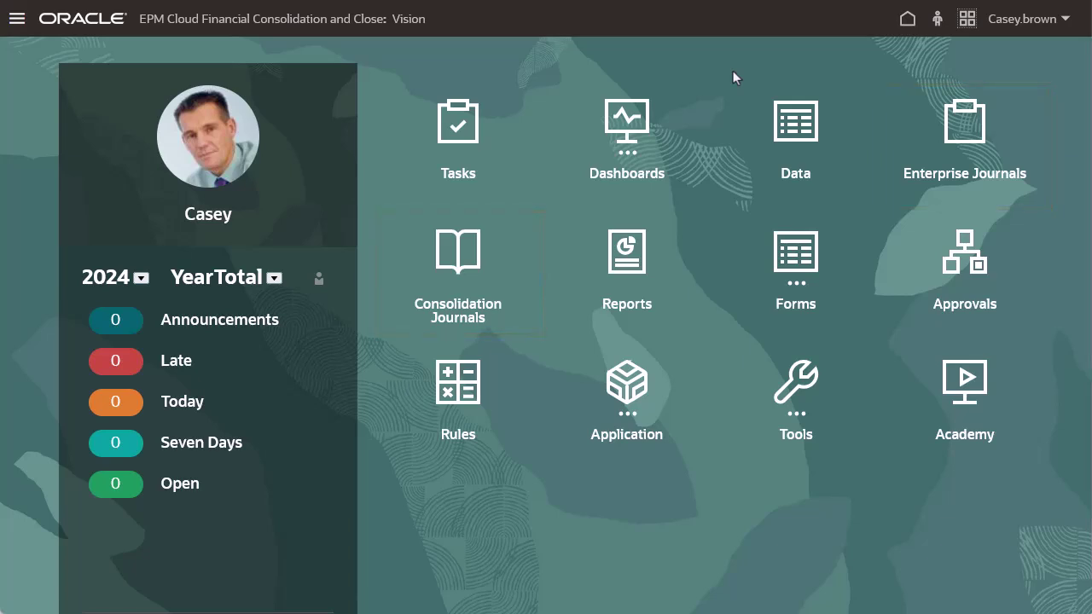
# - Expand the Forms cluster and open the Cash Flow card to show the FCCS_Monthly Cash Flow by Entity form
pyautogui.click(788, 255)
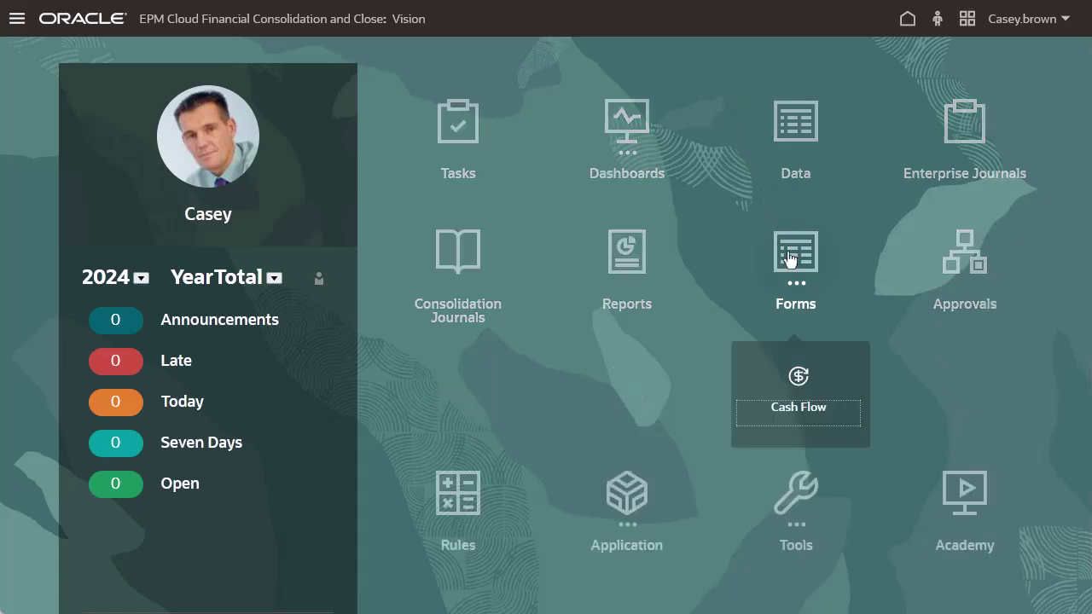
pyautogui.click(799, 378)
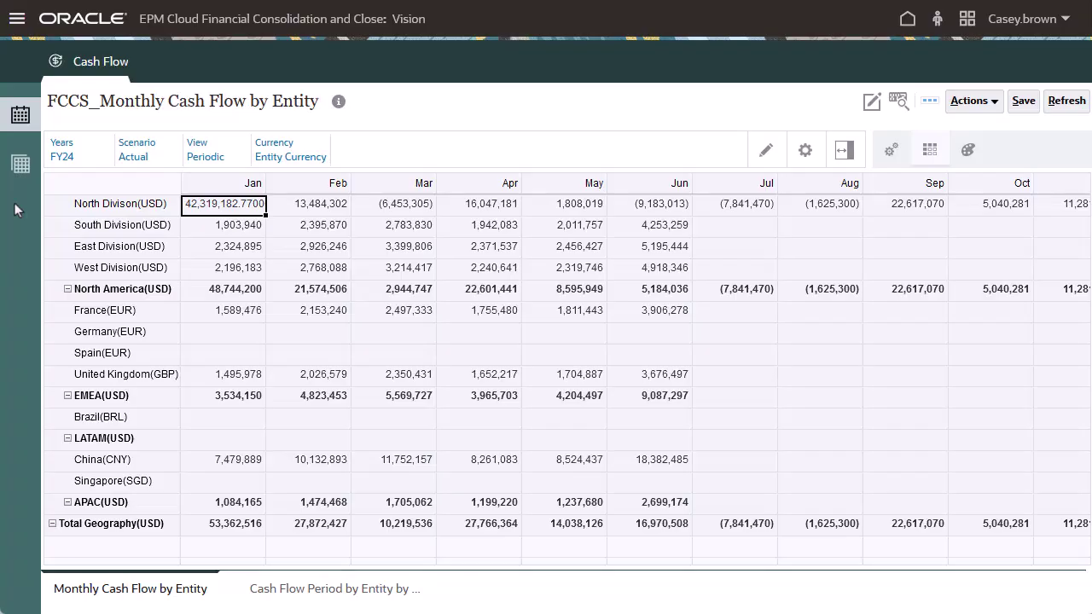